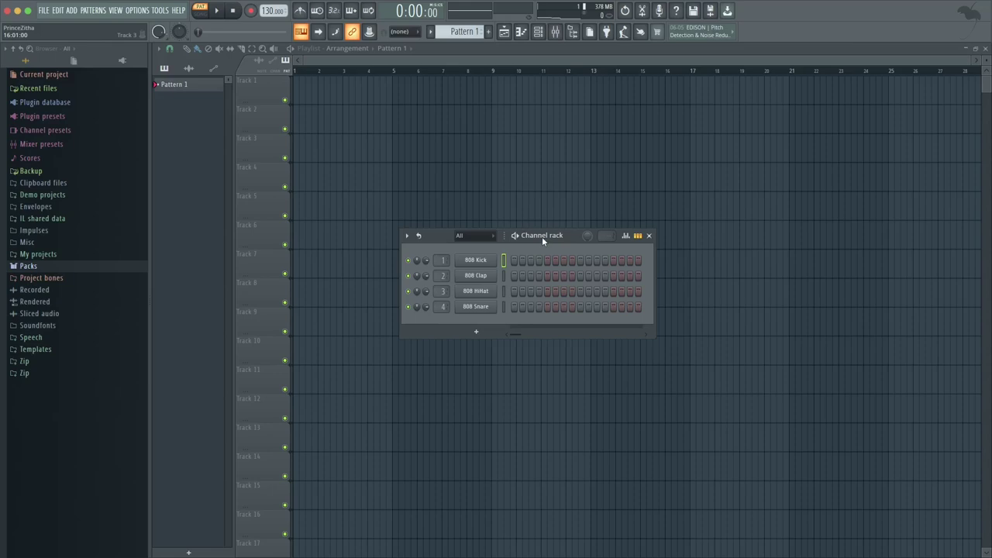
- Move the channel rack higher over the playlist and set the project tempo to 115 BPM
drag(555, 232, 570, 195)
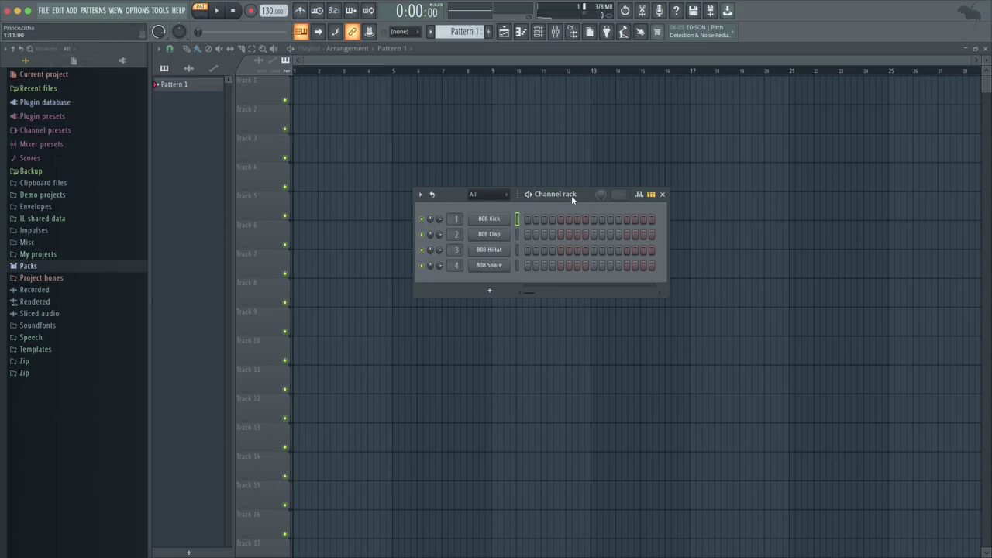
drag(558, 188, 549, 167)
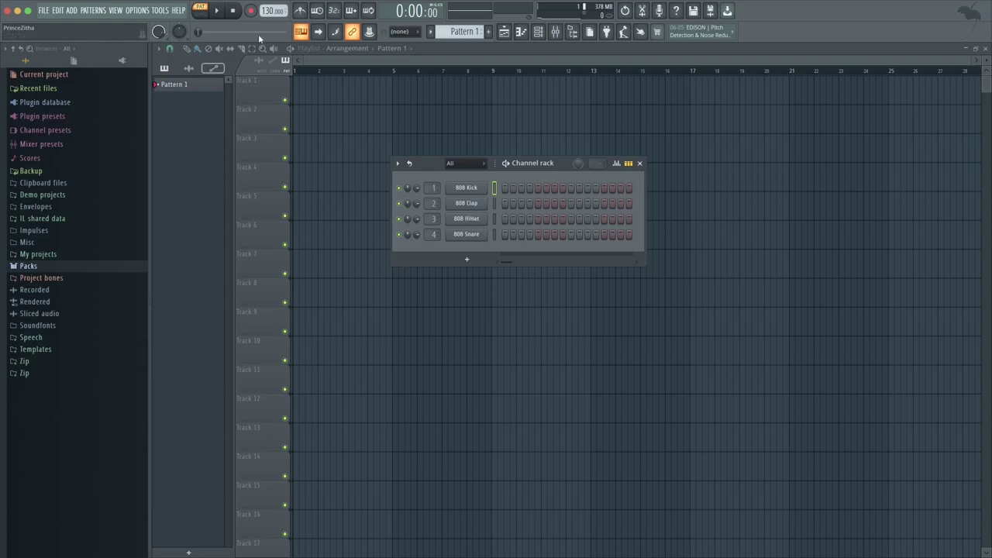
drag(268, 13, 268, 19)
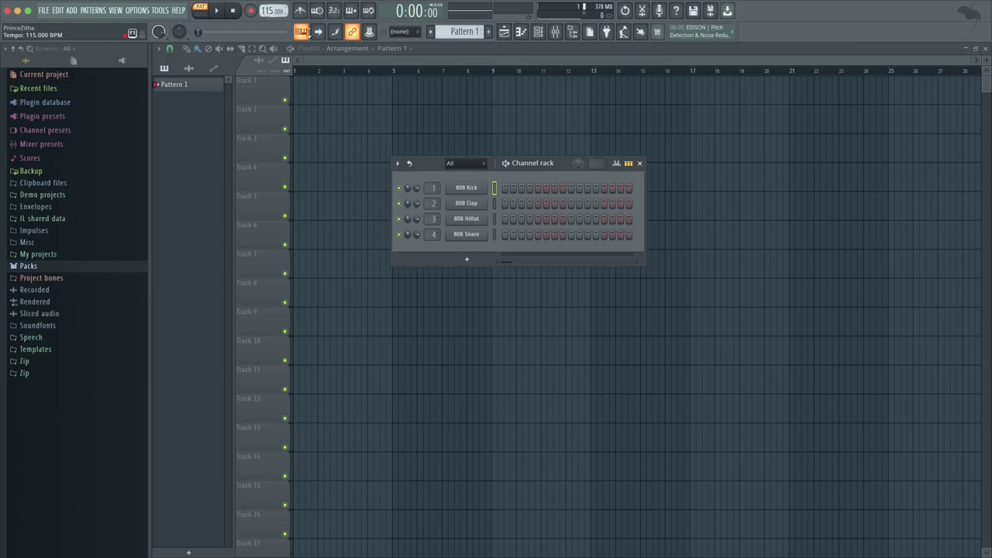
drag(525, 170, 540, 176)
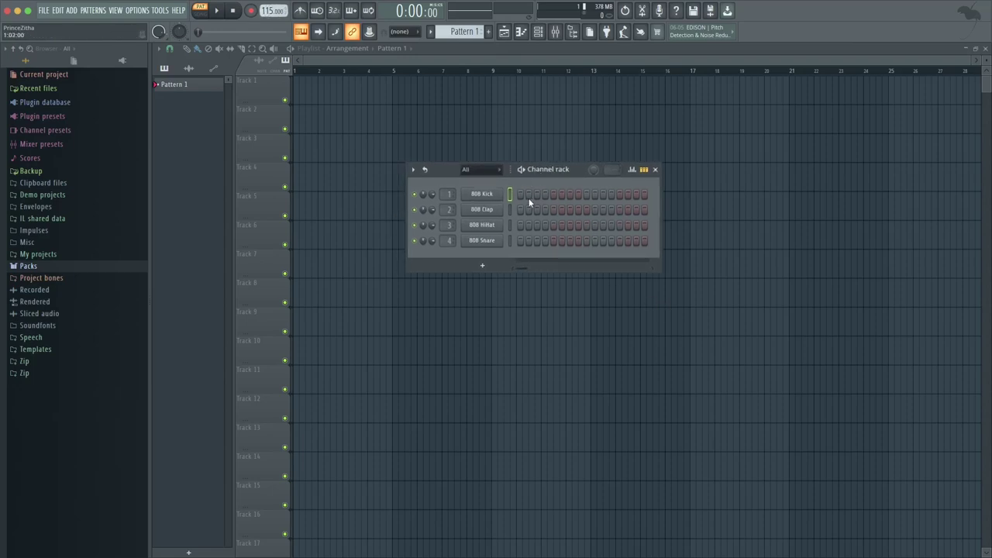
- Fill the 808 Kick channel on each 4 steps and play the pattern to hear it
right_click(490, 197)
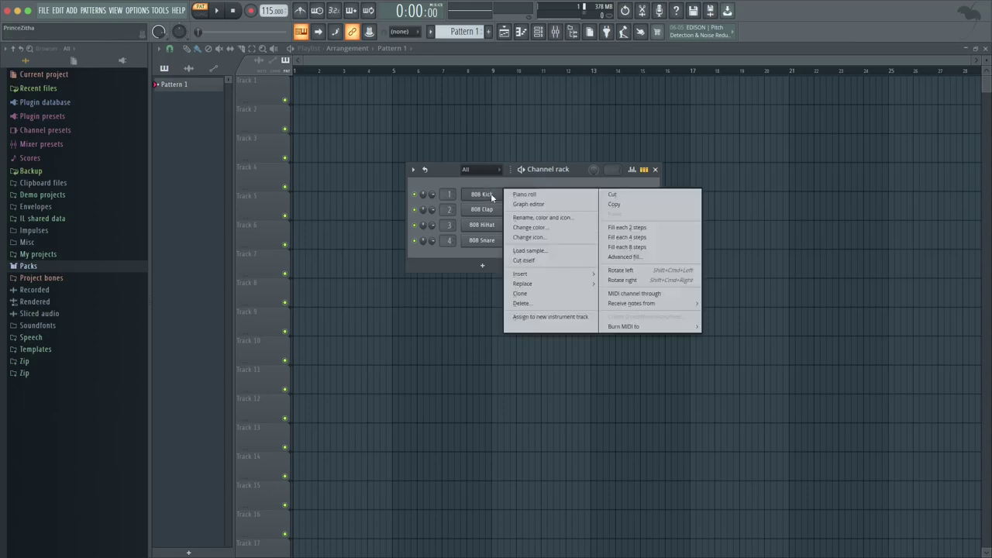
click(661, 241)
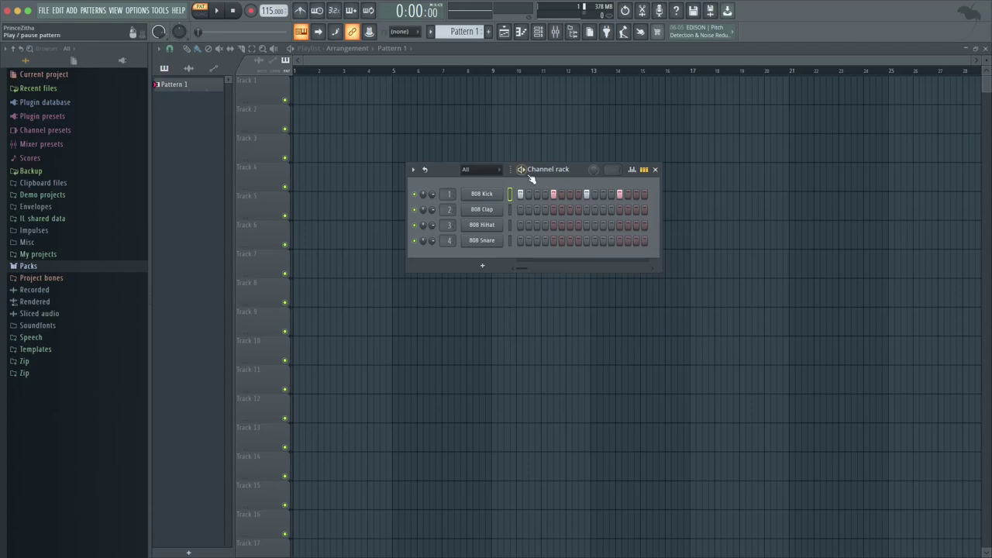
key(space)
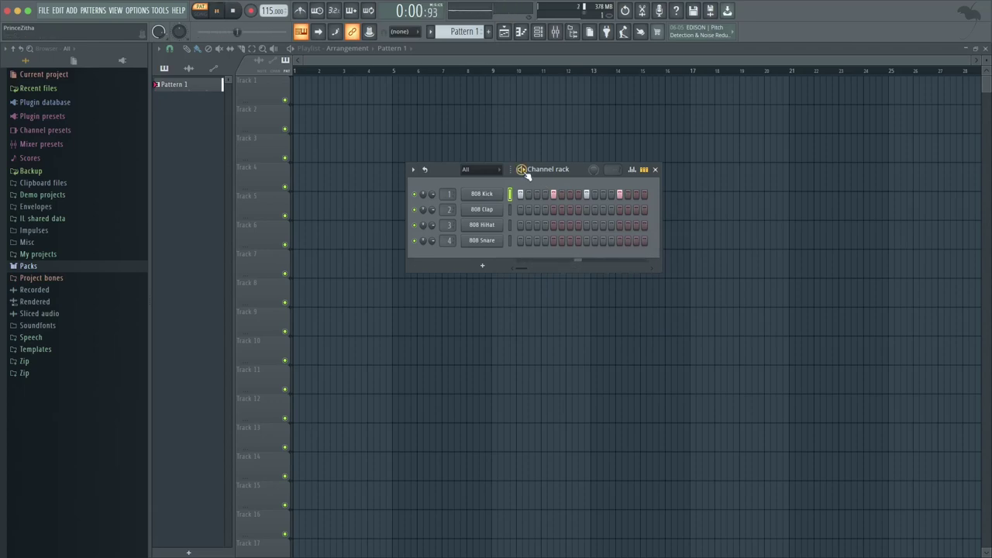
key(space)
- Add 808 Clap hits on steps 5 and 13 and 808 HiHat hits on steps 3, 7, 11 and 15, and audition the pattern
click(554, 210)
click(619, 209)
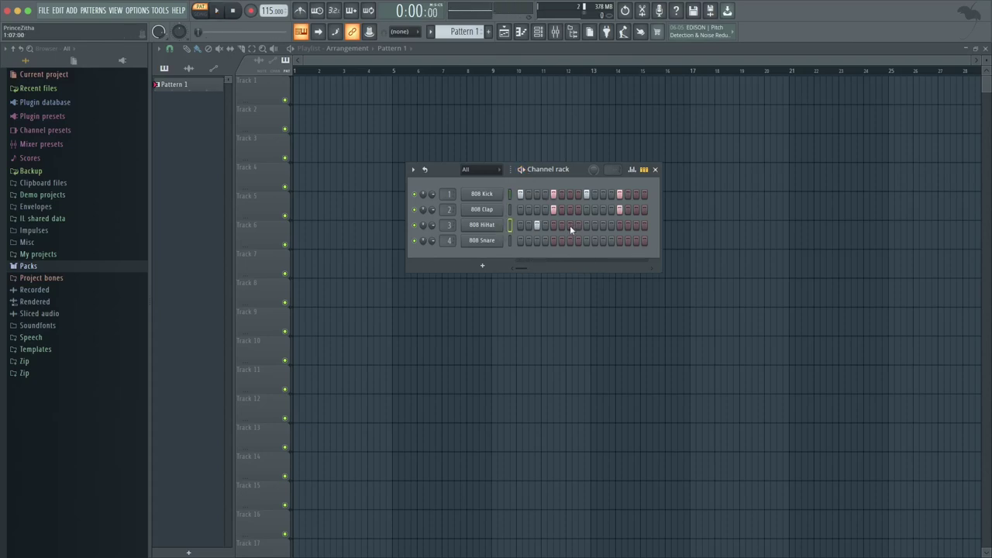
click(601, 225)
key(space)
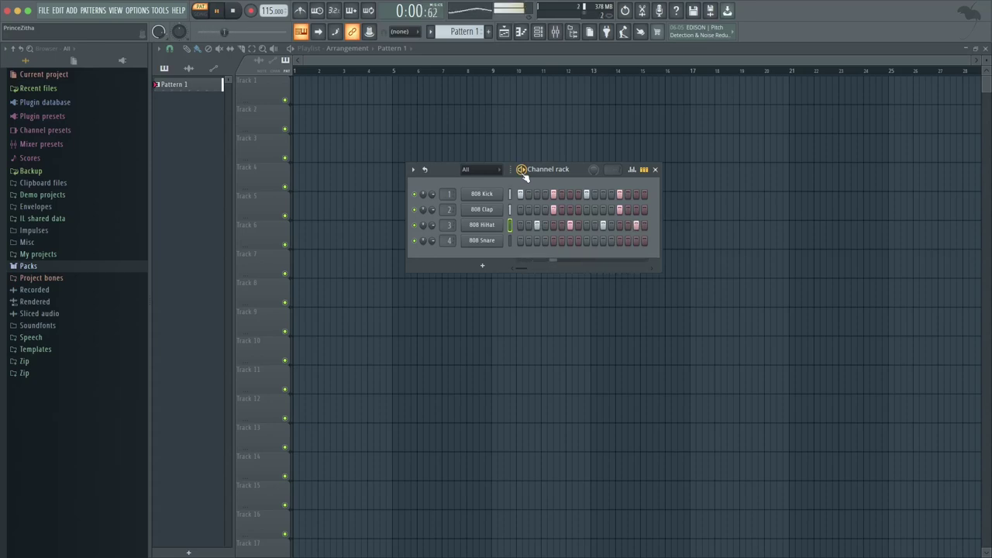
key(space)
- Add 808 Snare hits on steps 11, 13 and 16, and paint Pattern 1 across bars 1 to 8 of Track 5
click(603, 240)
click(644, 240)
click(627, 241)
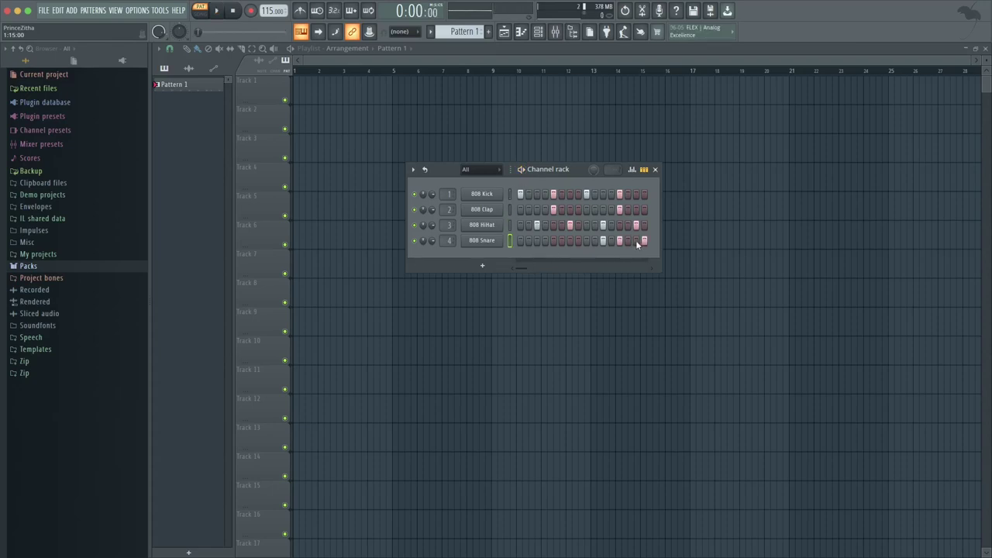
drag(303, 206, 487, 202)
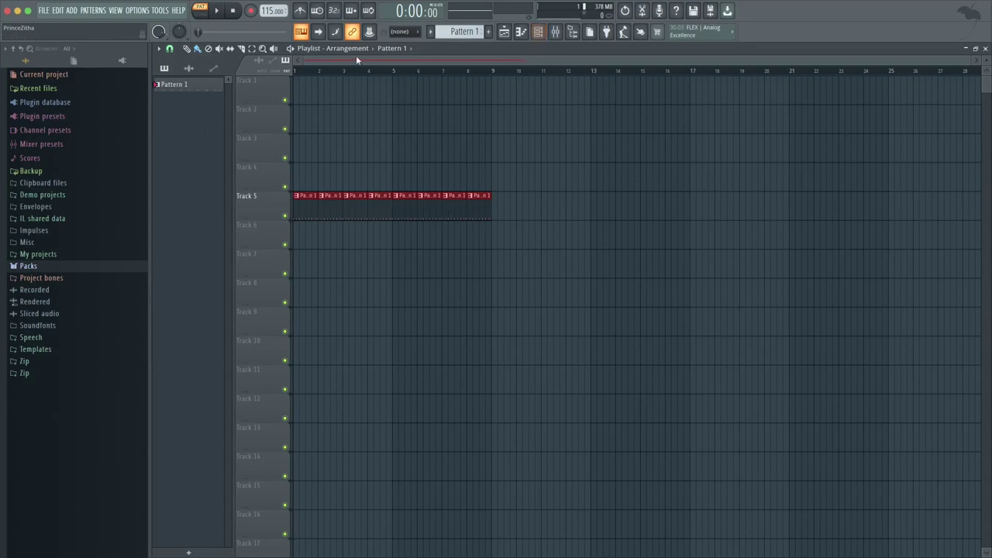
- Create a new pattern and name it KEY
click(488, 31)
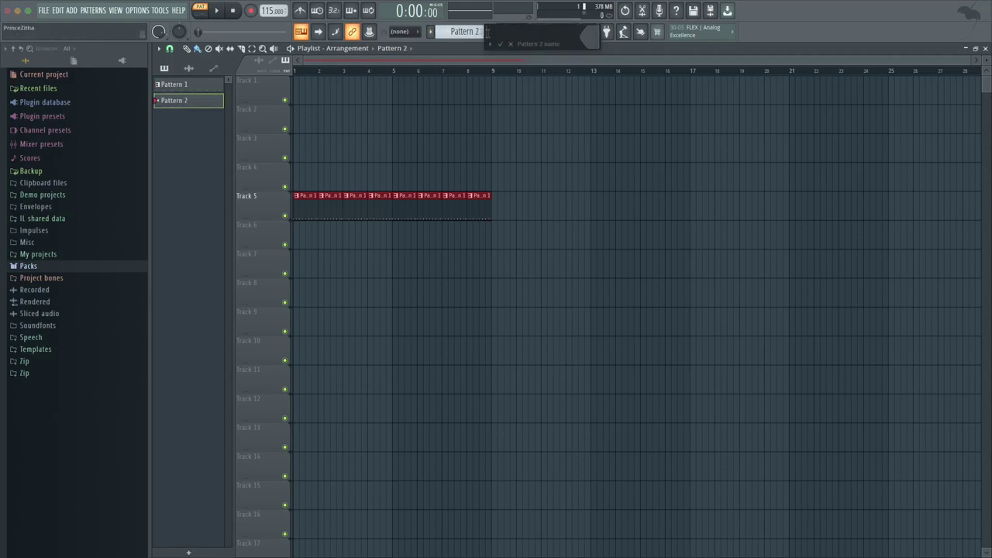
text(KEY)
key(Return)
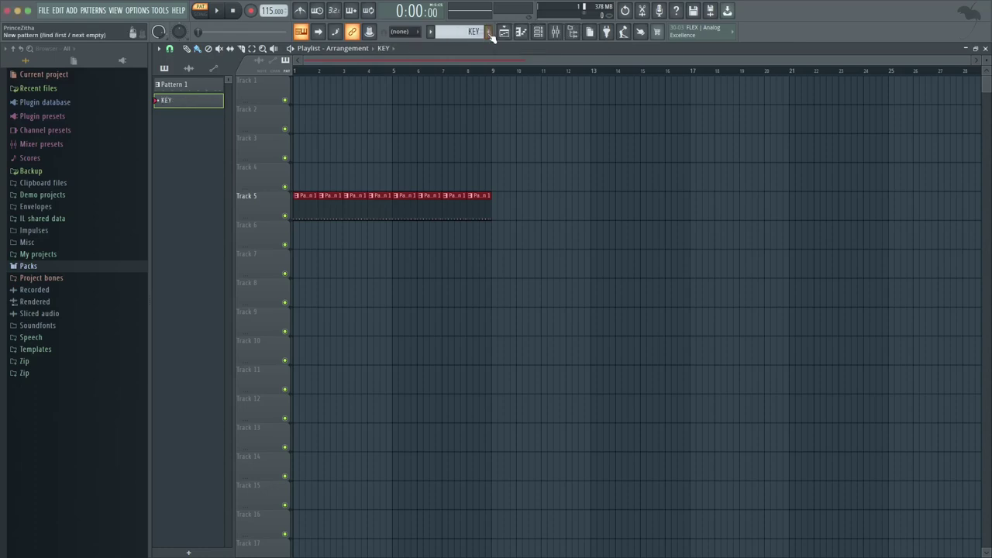
- Load the G# file from the Major folder of the _Midi Scales pack as a new channel below 808 Snare
click(540, 34)
drag(531, 168, 582, 248)
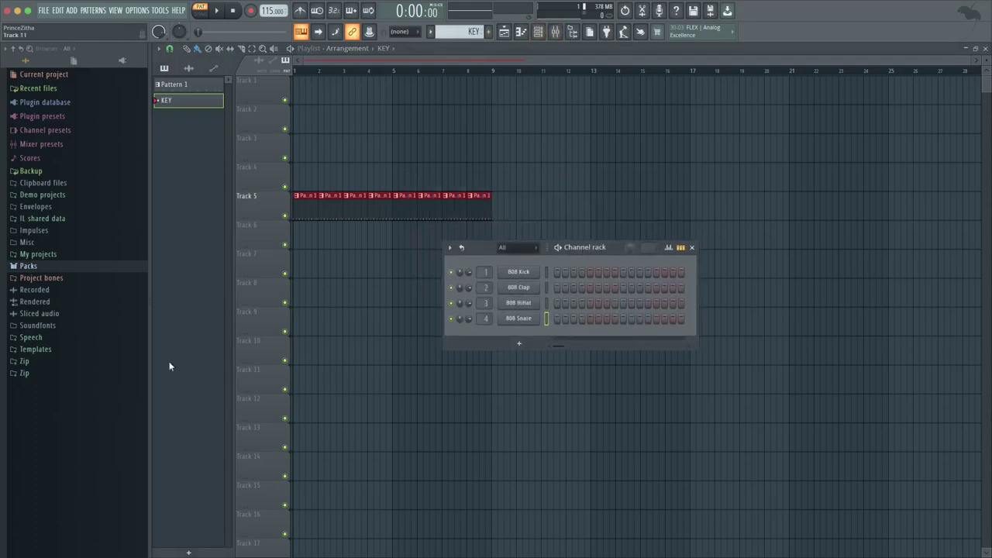
click(97, 266)
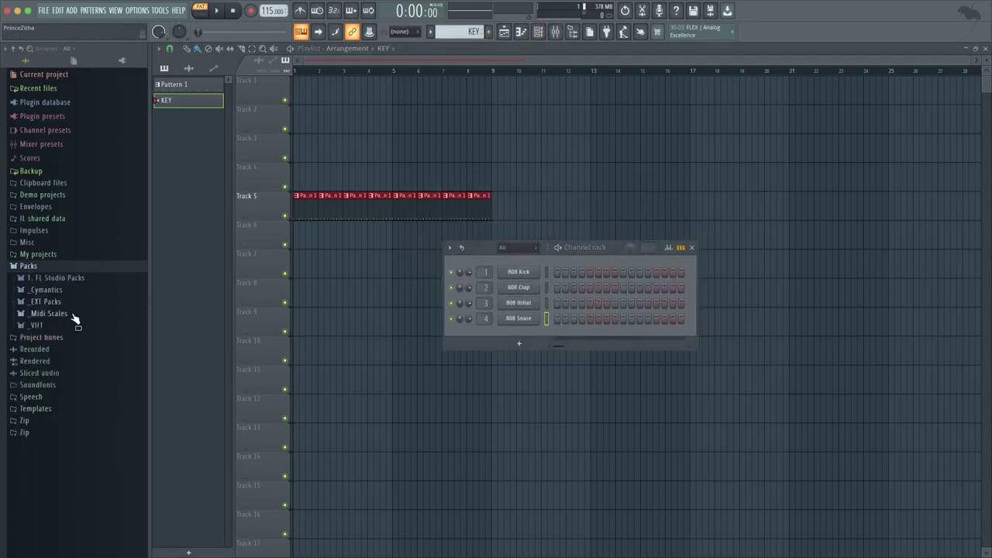
click(73, 316)
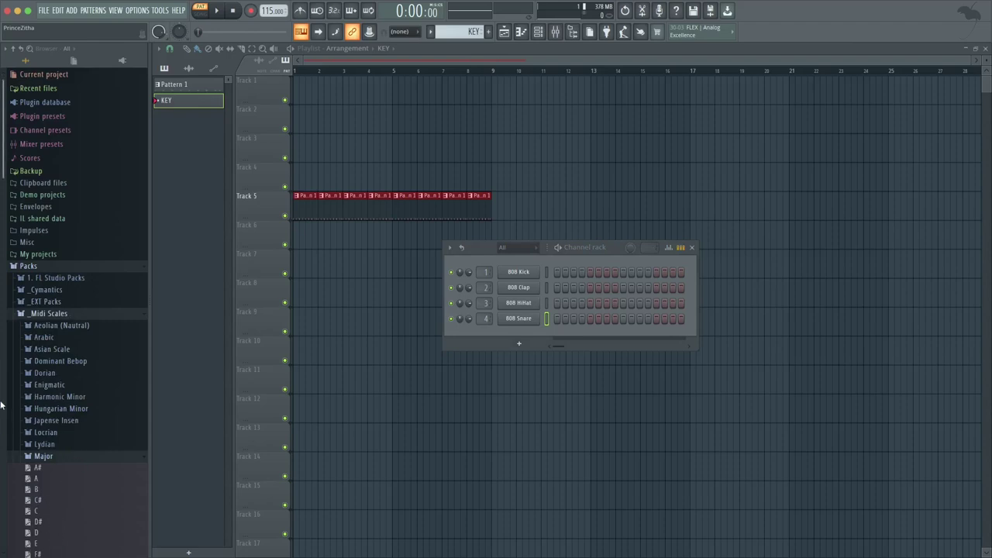
scroll(6, 318, down, 3)
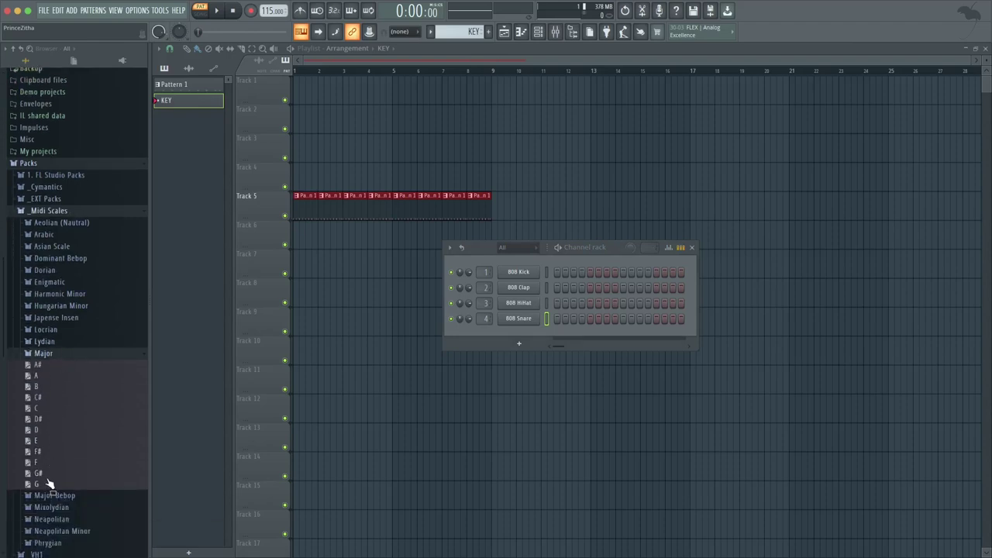
drag(49, 477, 534, 330)
- Open the G# channel in the piano roll and extend all its scale notes to the start of bar 9
click(574, 341)
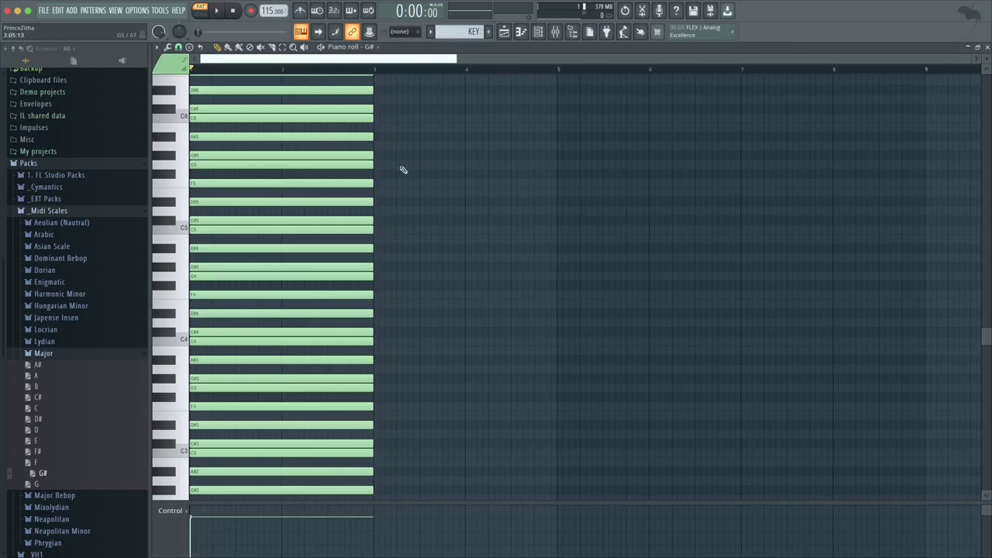
key(ctrl+a)
drag(372, 161, 920, 176)
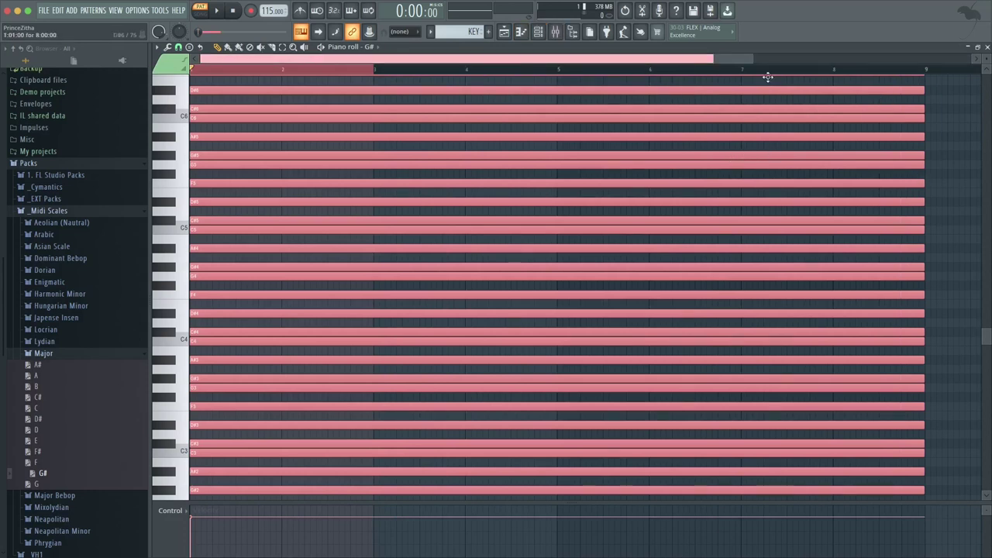
- Add a FLEX instrument channel and load the Grand Piano preset from the Essential Pianos pack
click(505, 33)
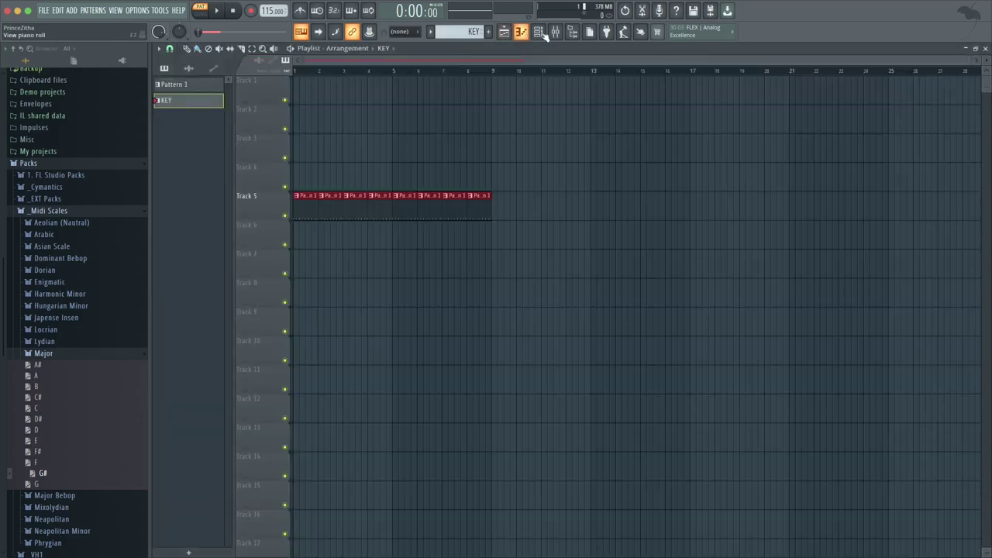
click(538, 32)
click(526, 363)
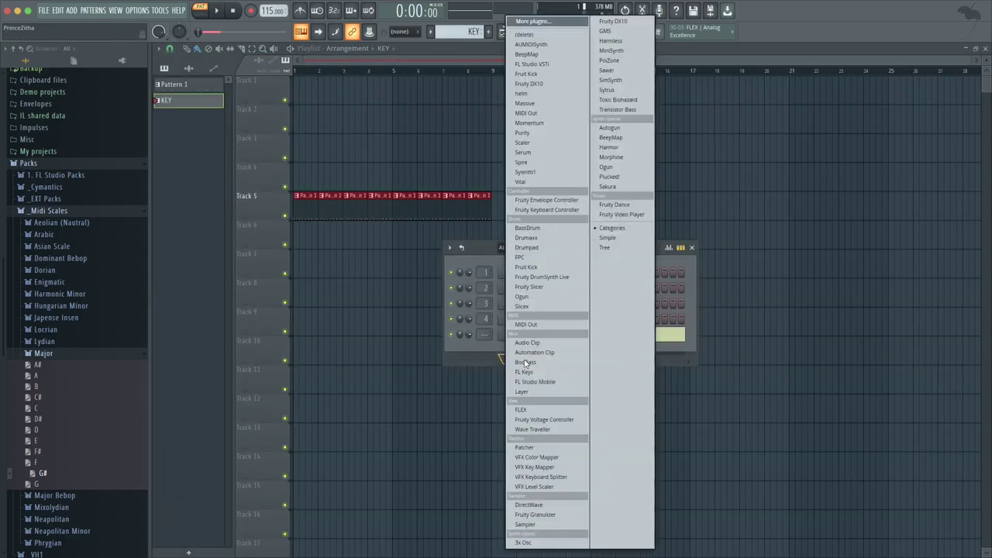
click(540, 410)
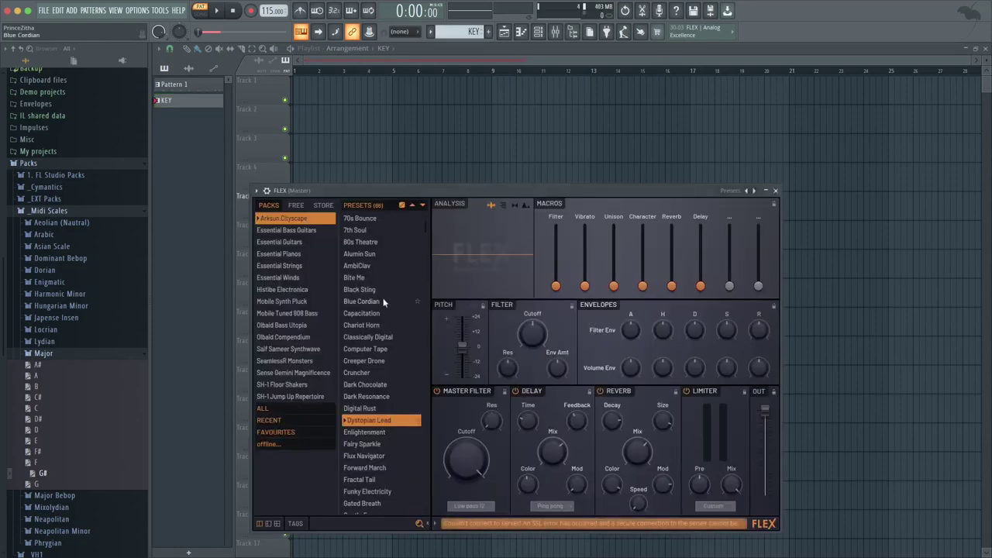
click(288, 253)
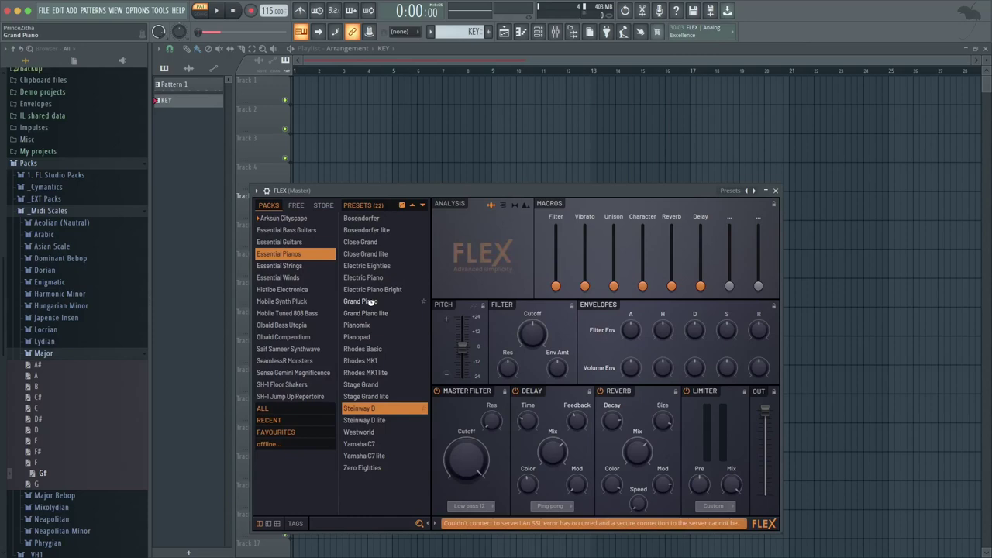
click(365, 302)
click(775, 189)
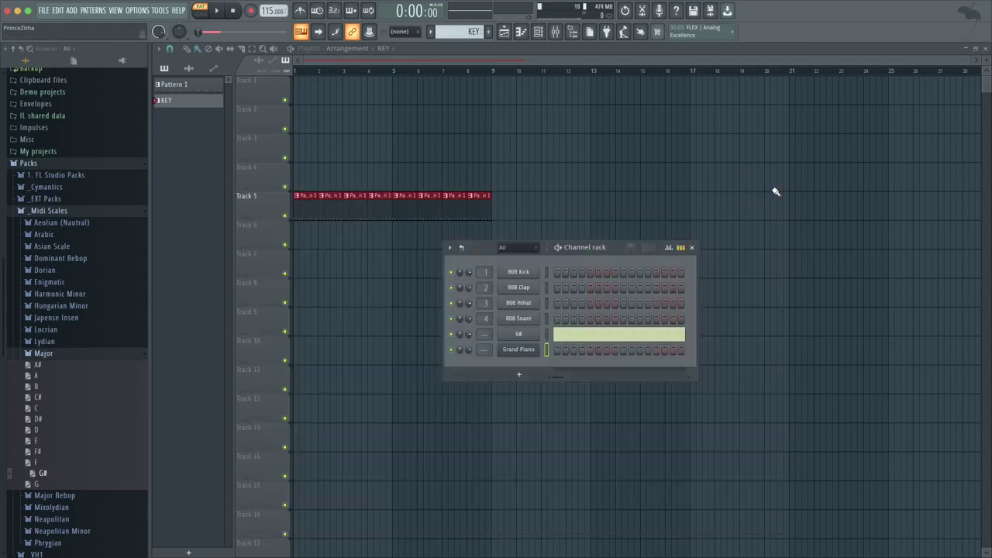
- Open the Grand Piano channel in the piano roll, clear the time selection and place the playhead midway through bar 2
right_click(519, 350)
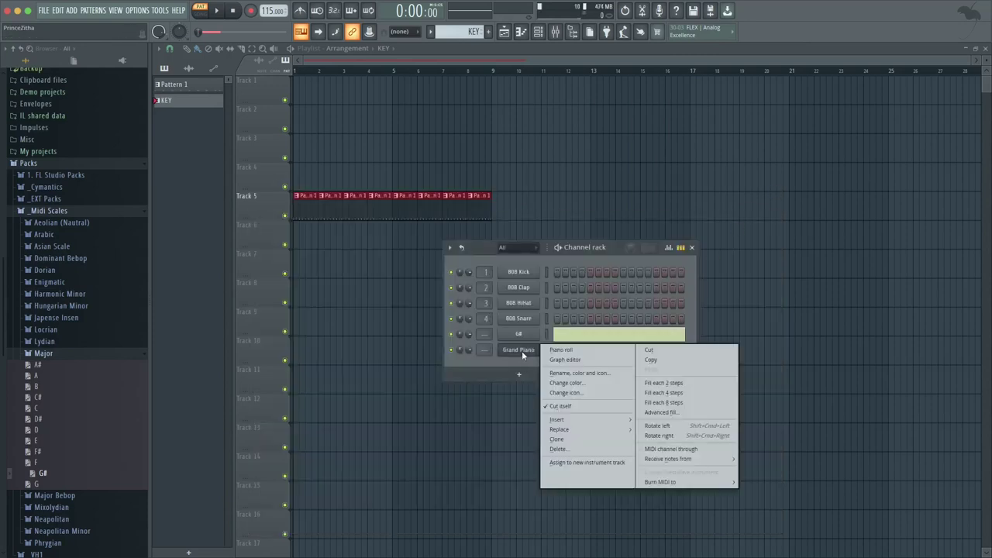
click(562, 351)
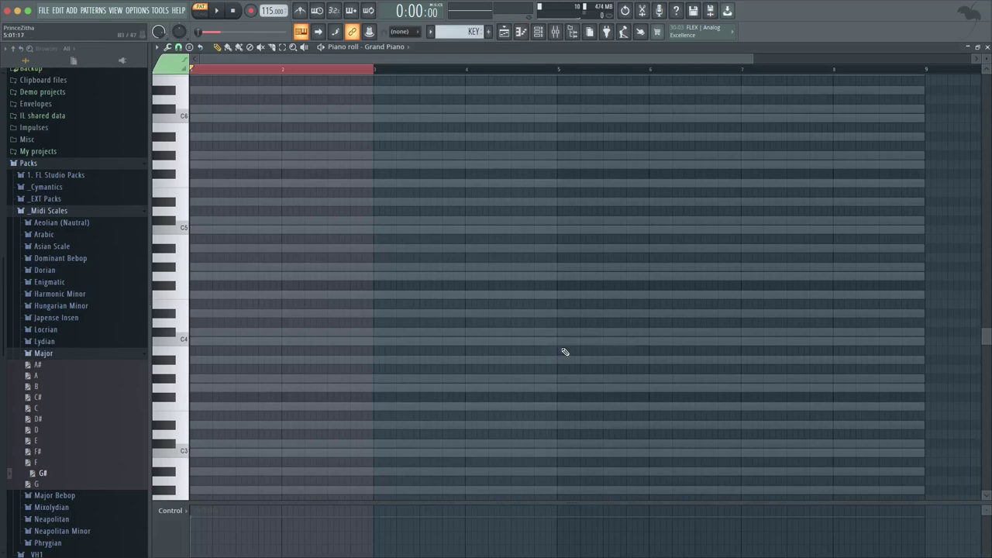
click(335, 68)
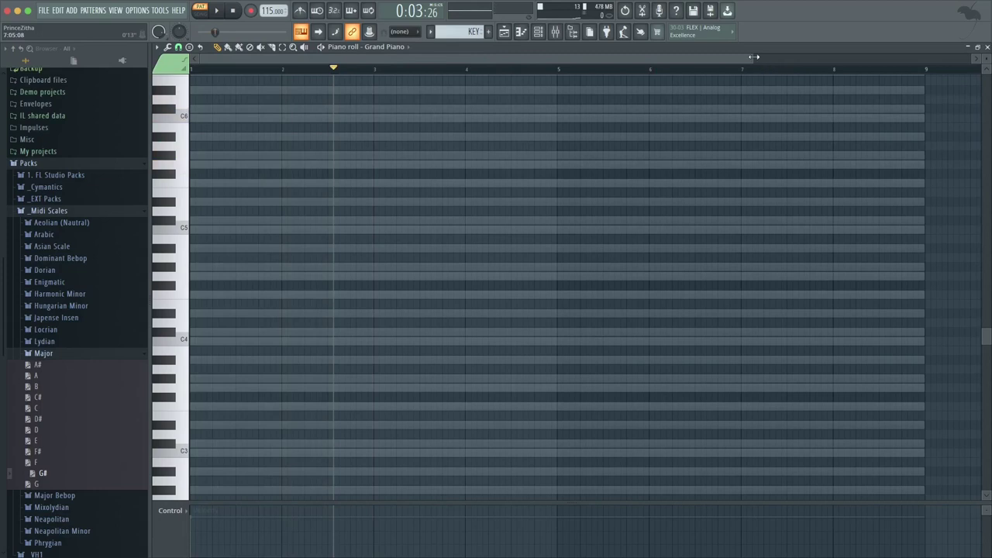
drag(749, 57, 728, 58)
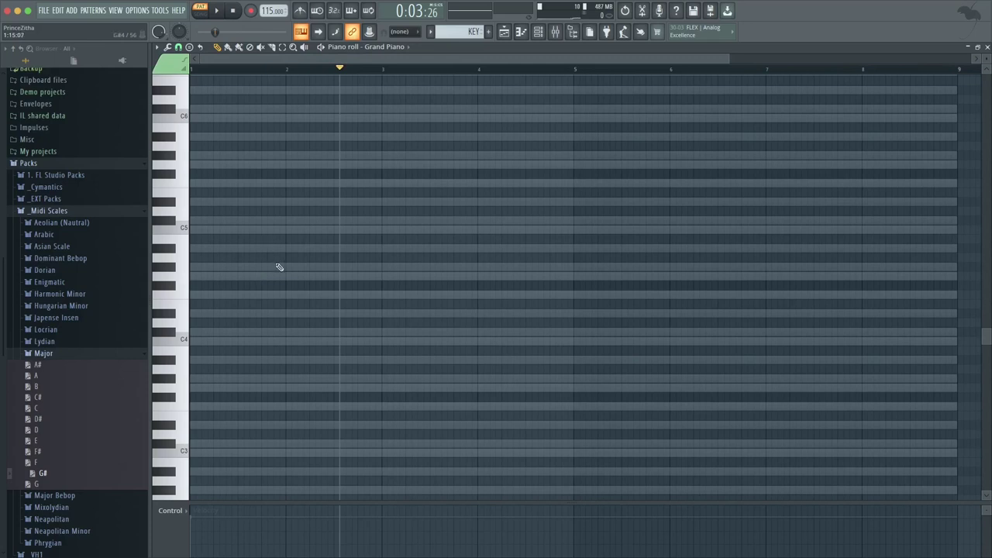
- Turn off the display of ghost channels in the Grand Piano piano roll
click(158, 48)
mouse_move(175, 100)
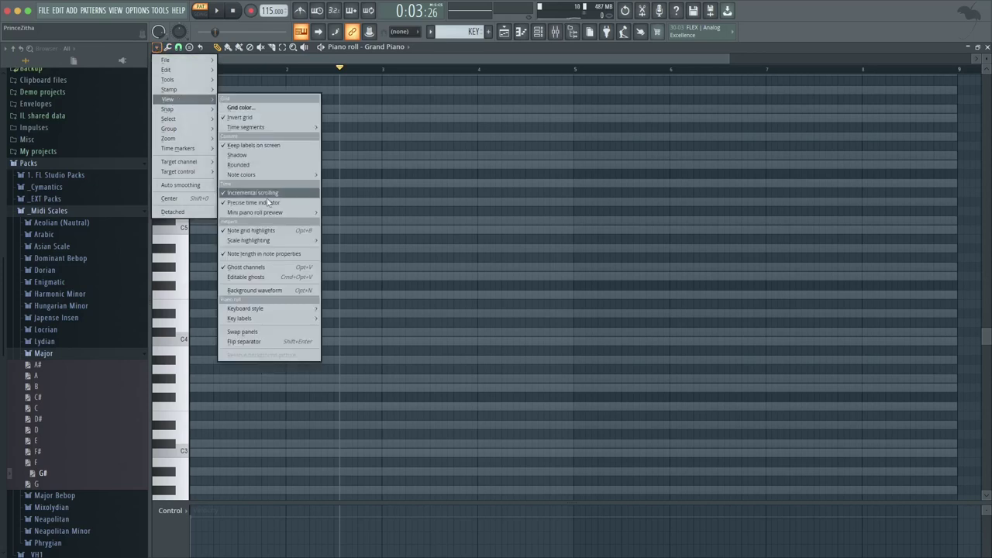
click(246, 268)
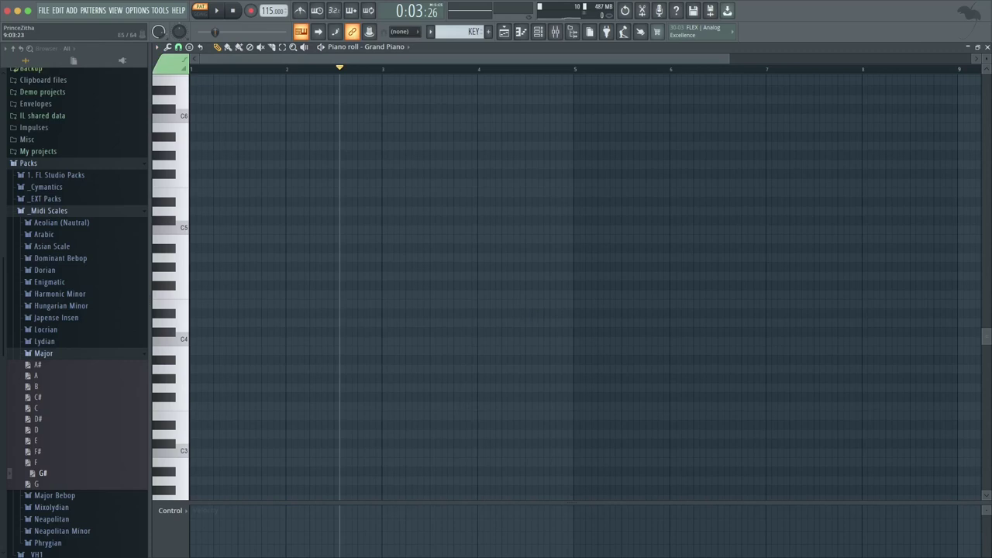
drag(986, 337, 971, 61)
drag(976, 98, 986, 385)
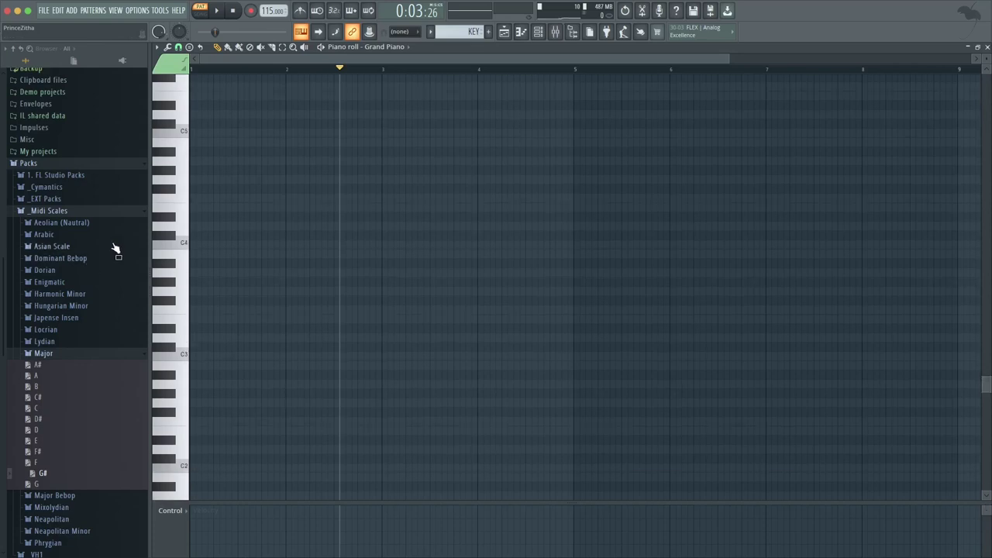
click(184, 248)
- Turn the ghost notes of the G# scale back on in the Grand Piano piano roll
click(158, 48)
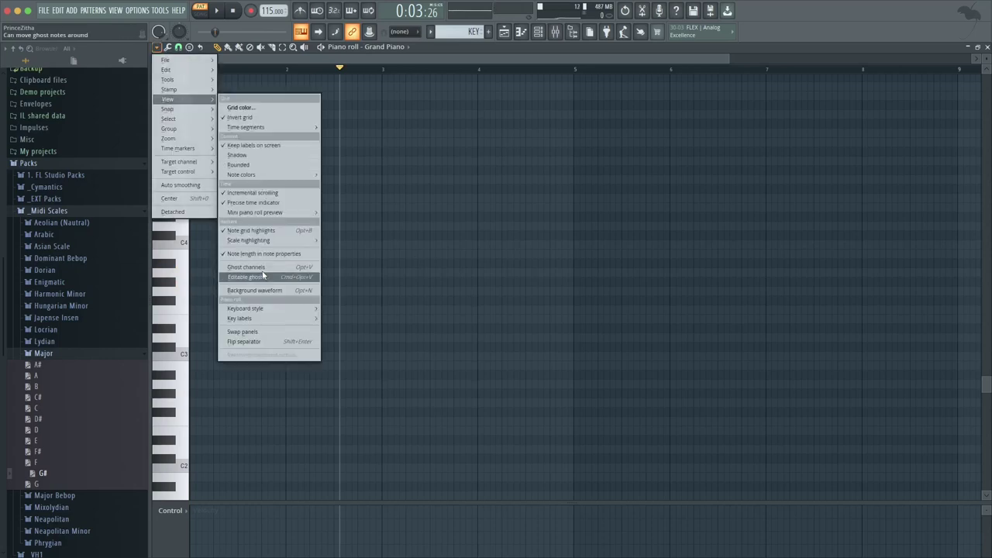
click(262, 275)
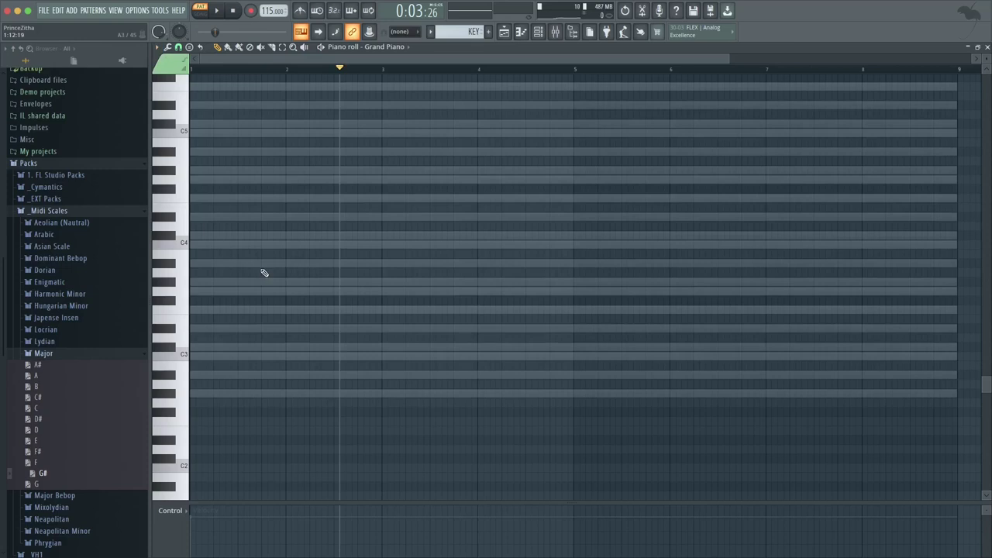
click(171, 284)
drag(728, 56, 648, 52)
drag(987, 385, 987, 310)
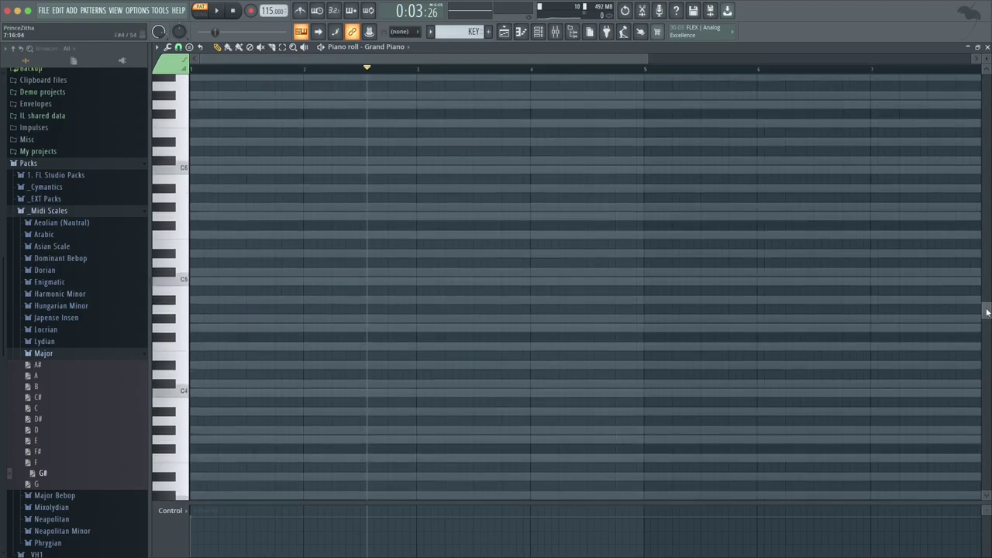
drag(987, 312, 986, 322)
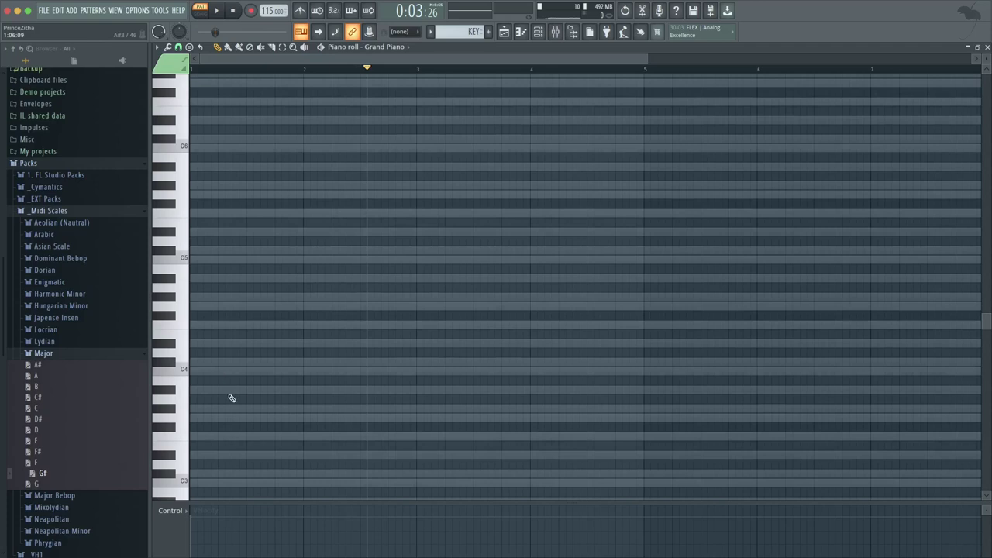
- Place a G3 note, slice off and delete its excess, and leave one short G3 shortly after the start of bar 1
click(196, 422)
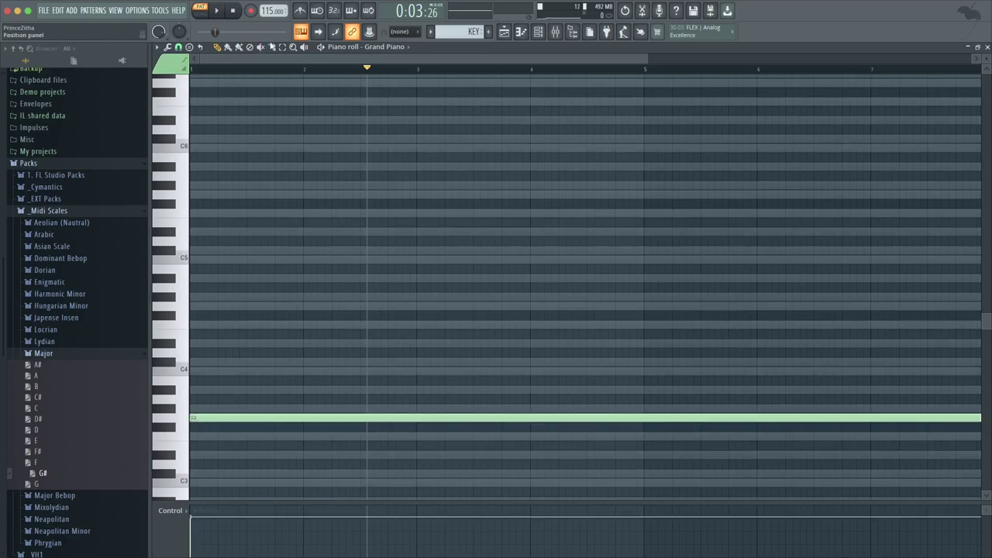
click(305, 423)
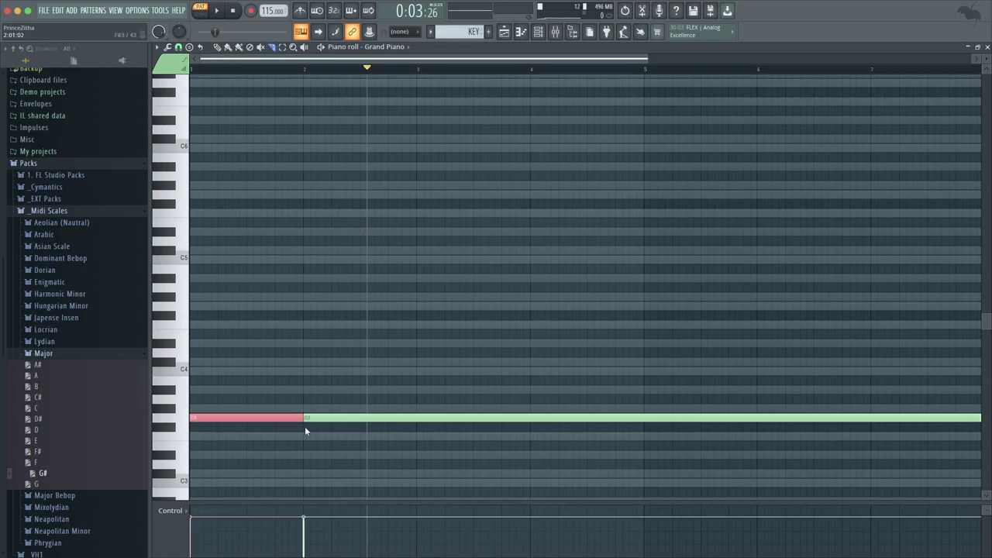
click(219, 48)
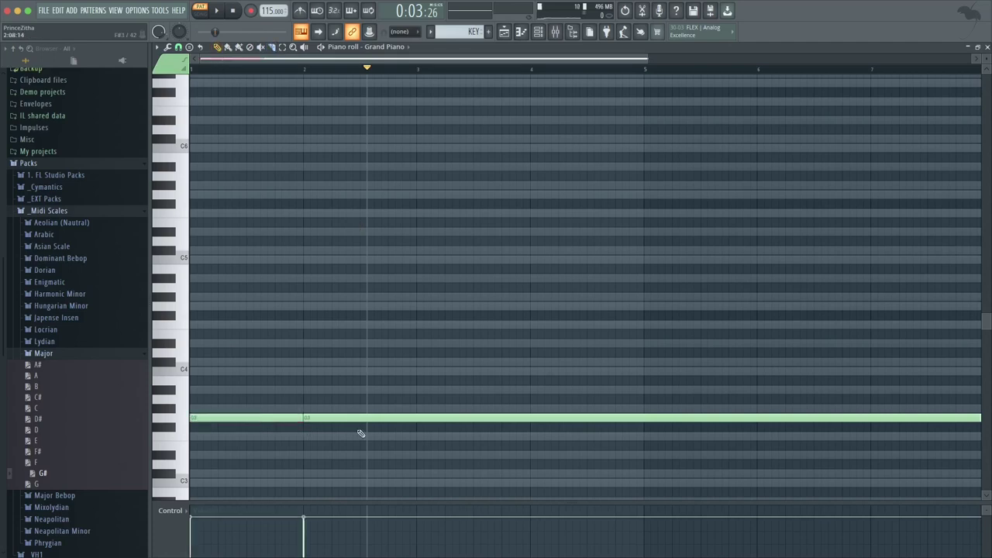
right_click(361, 420)
drag(302, 418, 211, 419)
click(197, 418)
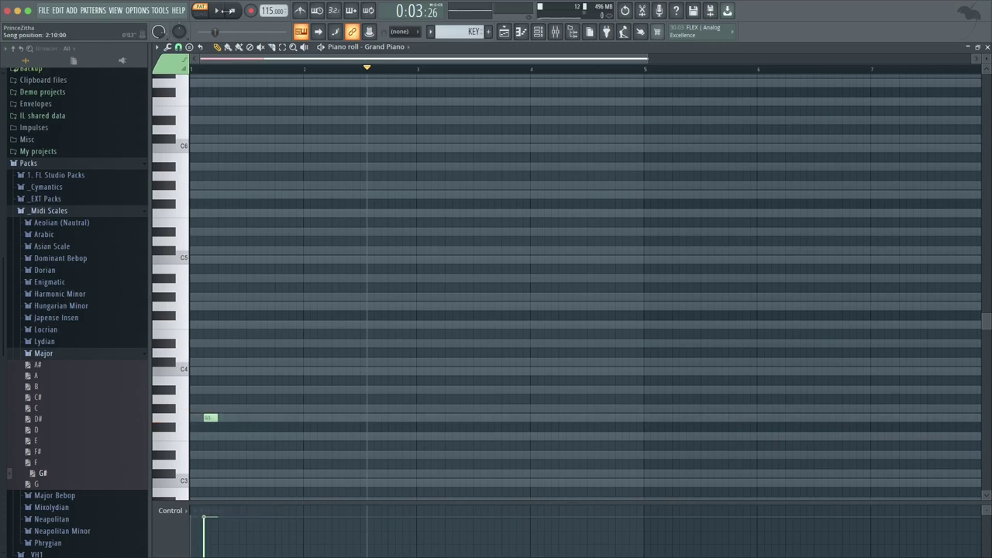
- Turn on the metronome and add three more short G3 notes in bar 1, the last one at the bar's end
key(space)
click(301, 15)
key(space)
click(232, 419)
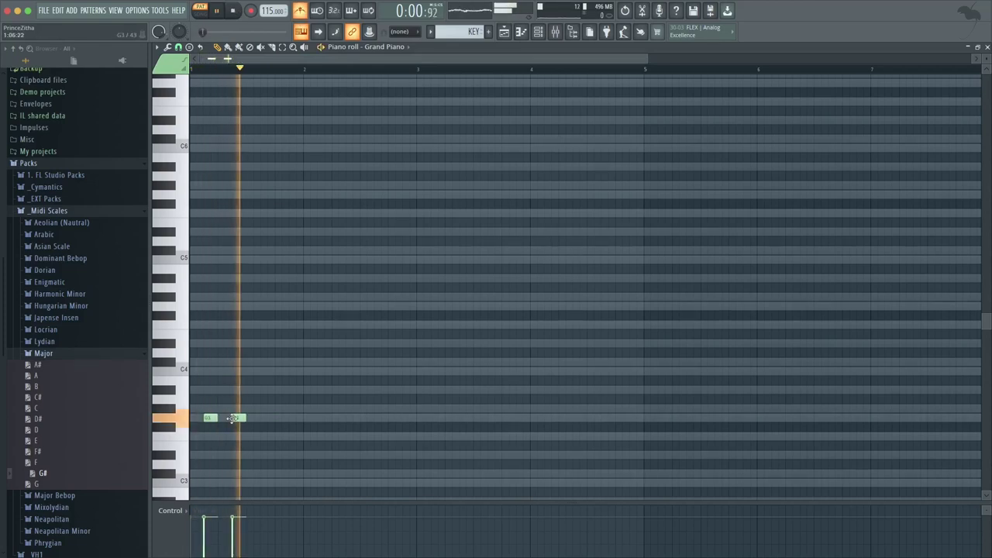
click(248, 418)
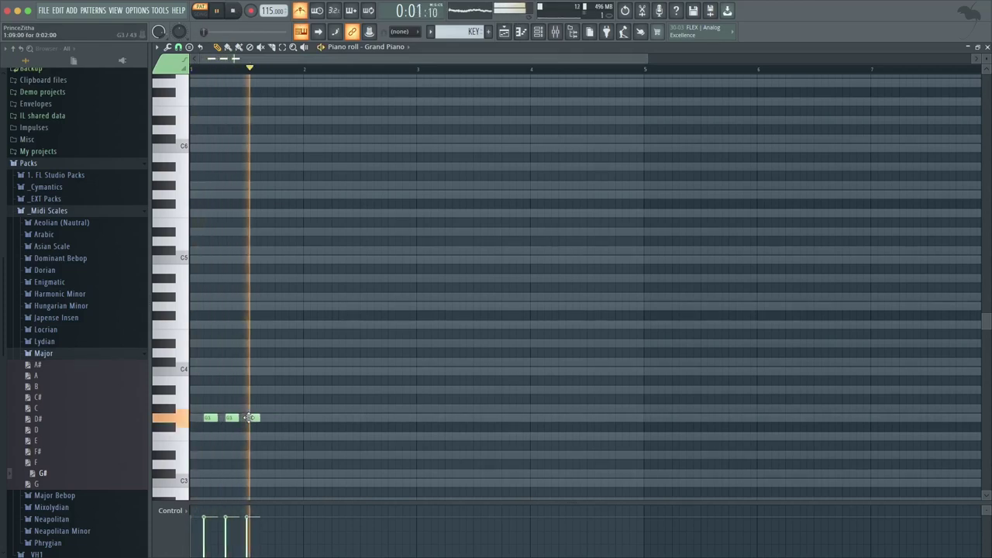
click(295, 418)
- Add three short A#3 notes in the first half of bar 2
click(309, 390)
key(space)
click(331, 390)
click(352, 390)
- Add four short C4 notes, one at the end of bar 2 and three in bar 3
click(394, 371)
drag(393, 371, 410, 343)
click(436, 370)
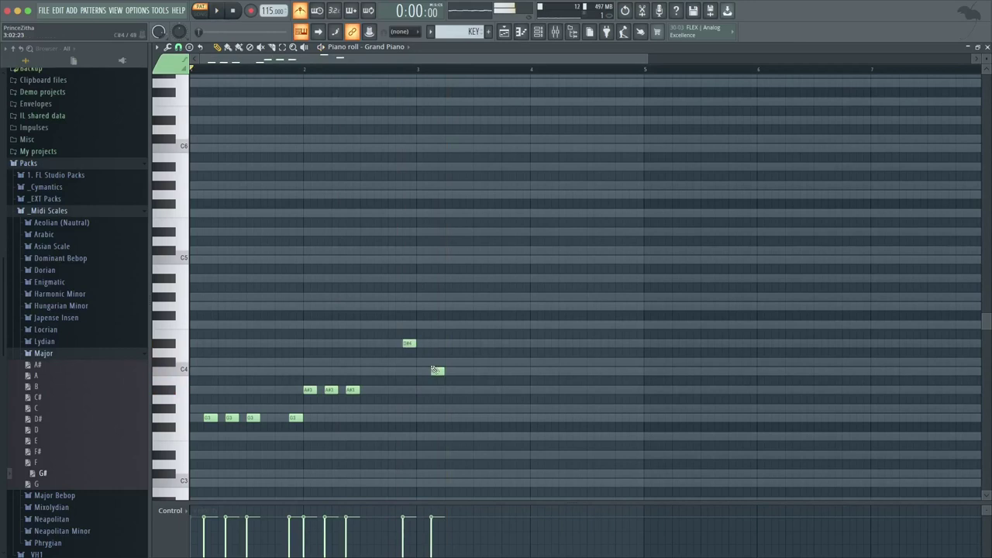
click(458, 371)
click(480, 371)
- Add a D#4 at the end of bar 3, four F4 notes in bar 4, and a closing D#4
click(522, 344)
click(536, 325)
click(558, 325)
click(578, 324)
click(622, 324)
click(635, 371)
click(634, 367)
drag(634, 367, 634, 341)
- Copy the whole four-bar melody so that the duplicate begins at bar 5
click(531, 69)
drag(720, 249, 199, 469)
drag(247, 418, 687, 418)
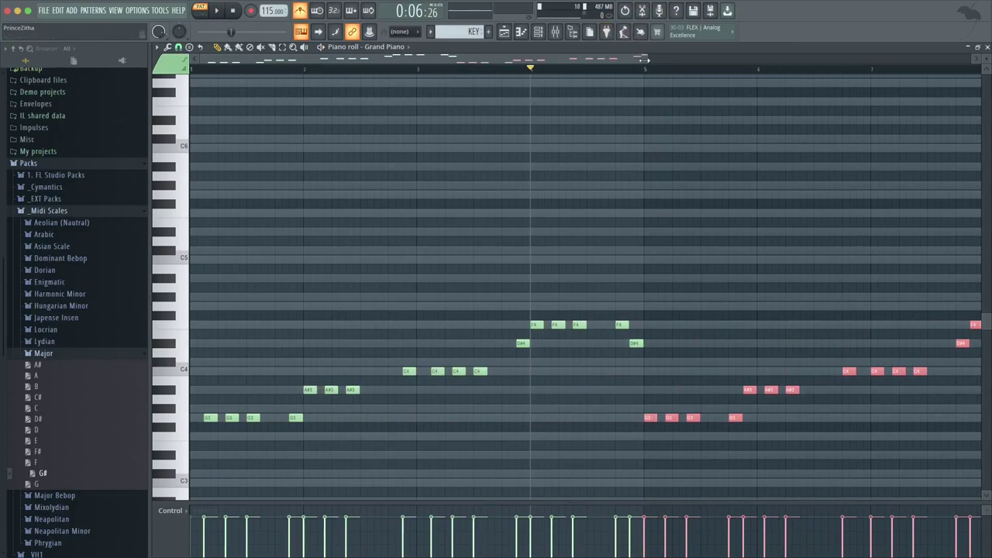
- Repitch the copied A#3 group to C4, the C4 group to A#3 and three F4 notes to C4, and shift the copy slightly later
scroll(876, 82, down, 2)
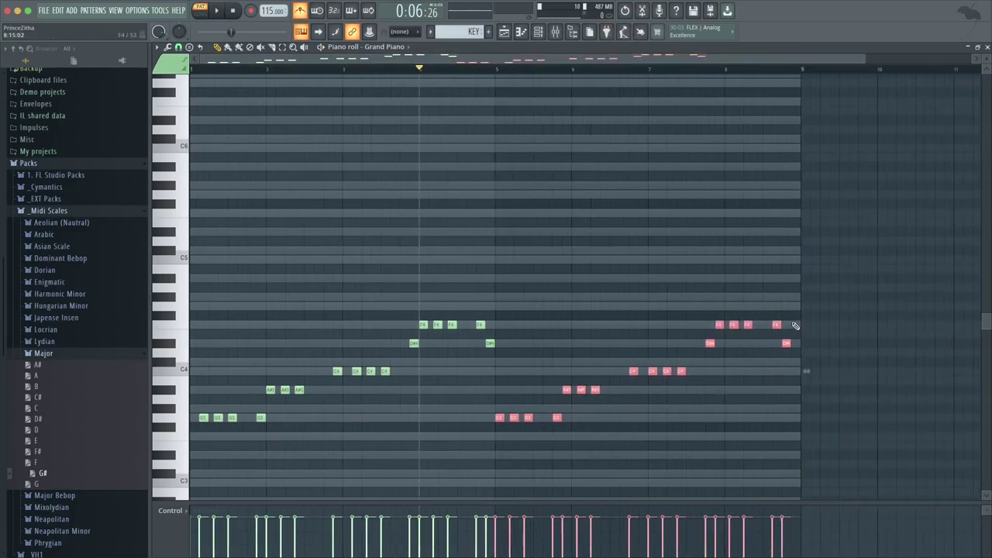
mouse_move(687, 388)
mouse_down()
mouse_move(625, 367)
mouse_move(633, 389)
mouse_move(565, 389)
mouse_move(564, 369)
mouse_up()
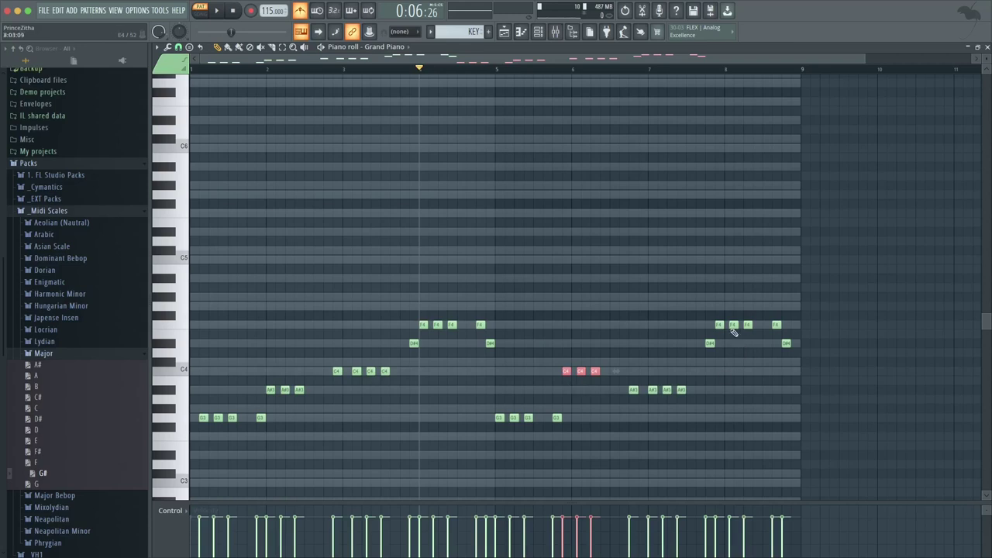
drag(728, 313, 773, 374)
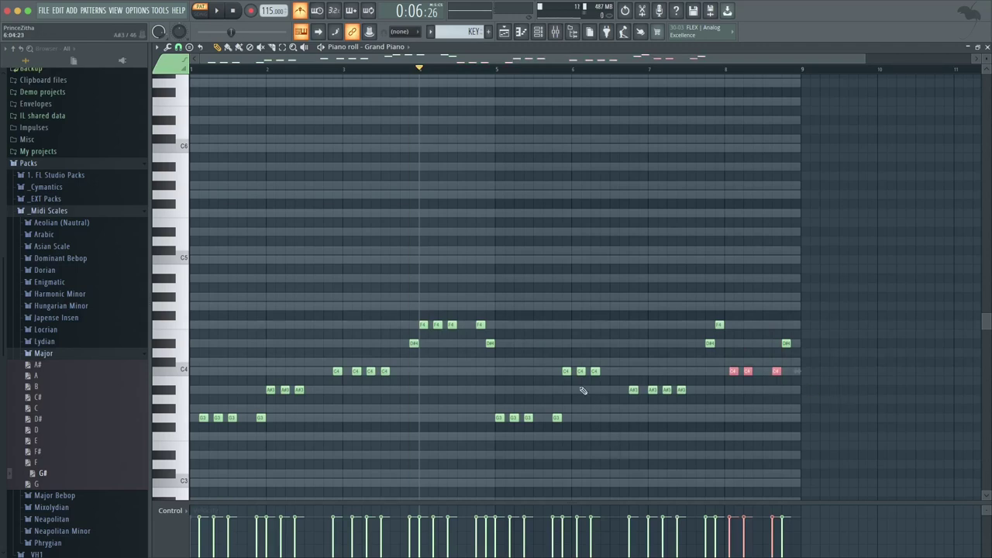
drag(605, 360, 516, 417)
key(ctrl+z)
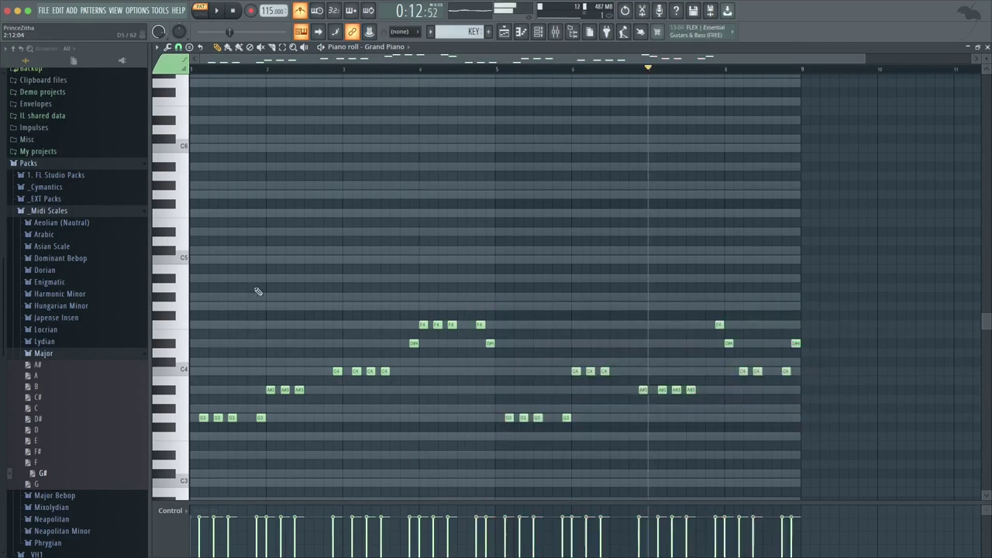
click(232, 10)
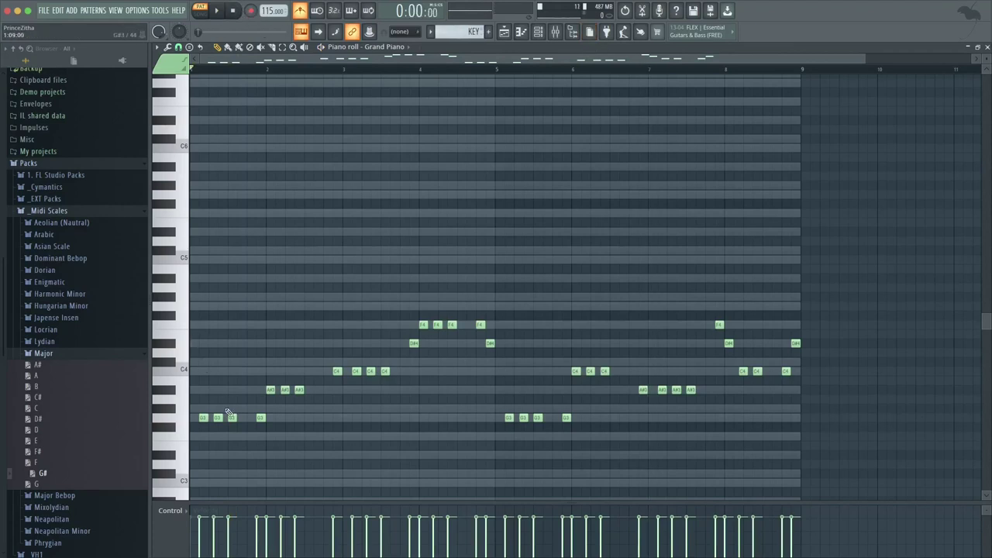
- Stack a G4 and an A#5 note above the first G3 of bar 1
click(207, 416)
drag(858, 61, 361, 97)
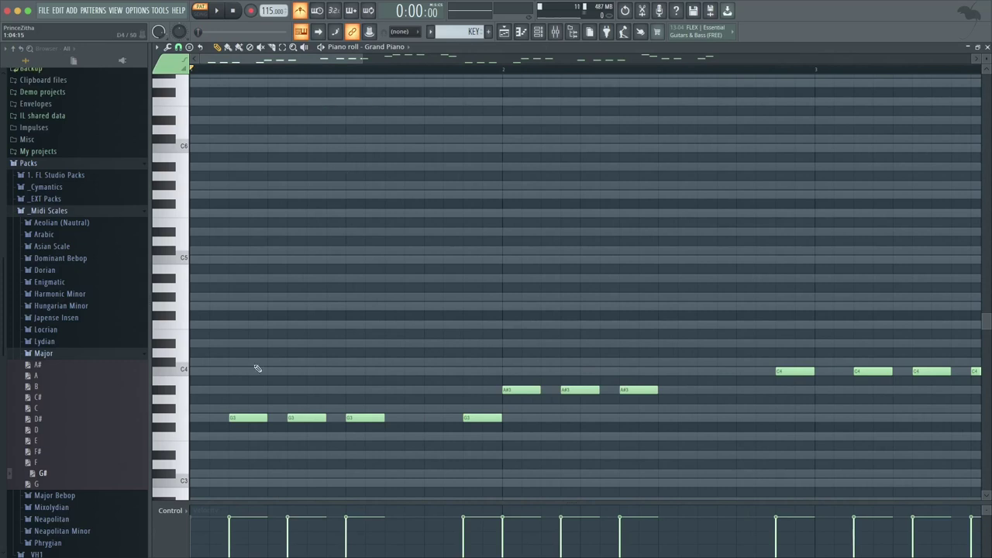
click(237, 417)
click(233, 325)
drag(244, 325, 244, 306)
key(space)
click(236, 212)
drag(237, 212, 250, 330)
key(space)
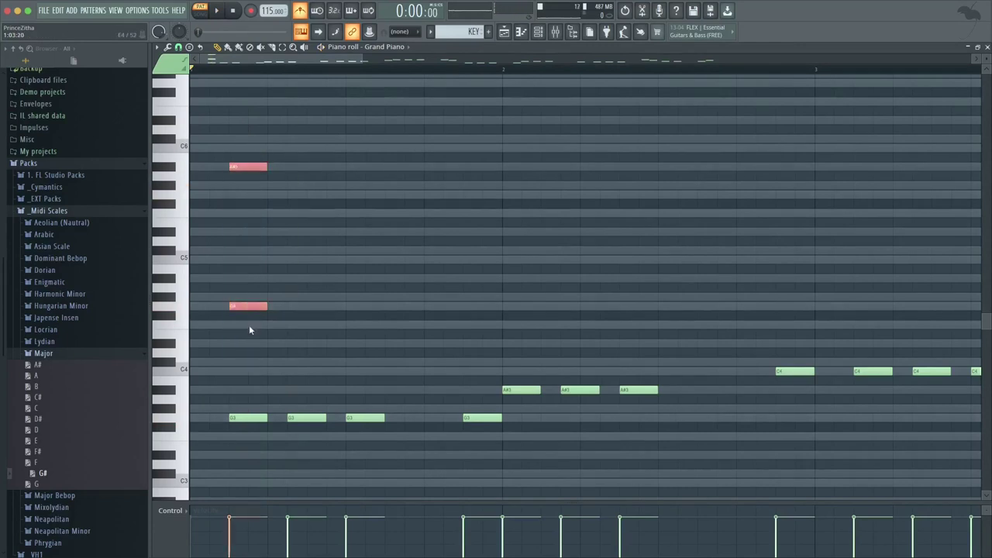
- Repeat the G4 and A#5 pair over the remaining G3 notes of bar 1 and place an A#4 and C#6 pair at bar 2's start
key(ctrl+b)
drag(299, 305, 517, 278)
key(ctrl+b)
key(ctrl+b)
key(ctrl+b)
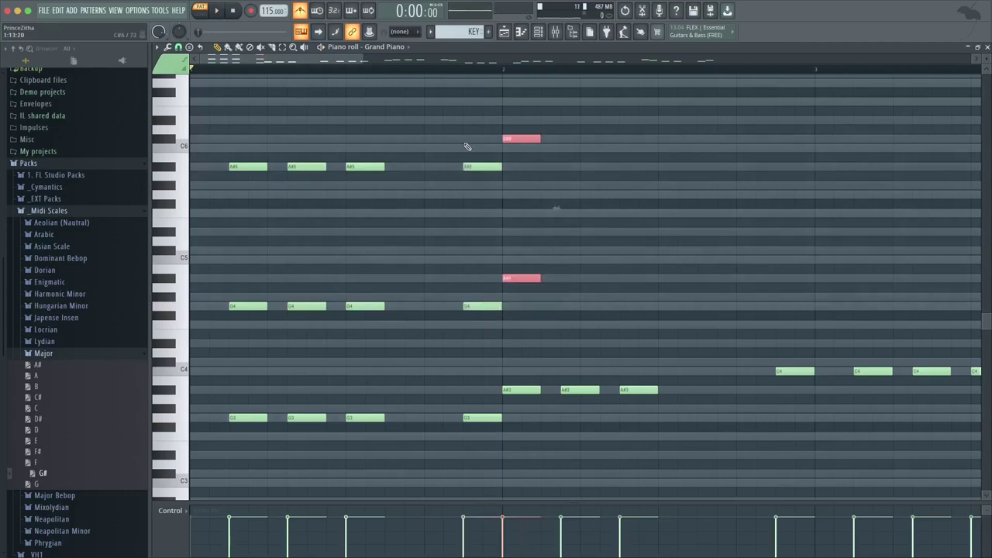
- Change the upper pair in bar 2 to G4 and C6 and repeat it over all three A#3 notes
click(513, 277)
click(176, 144)
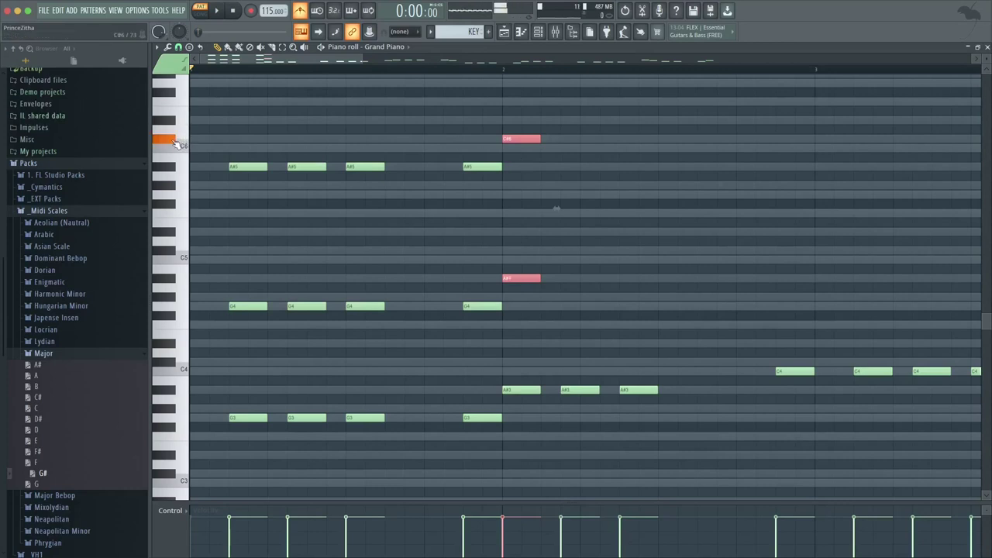
click(528, 138)
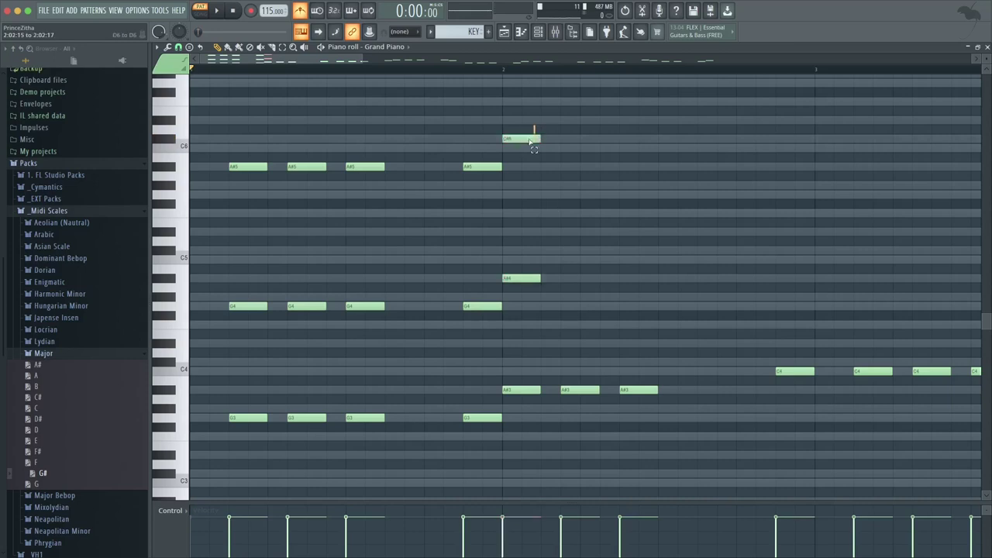
drag(521, 140, 522, 149)
key(ctrl+b)
key(ctrl+b)
ctrl+scroll(337, 177, down, 5)
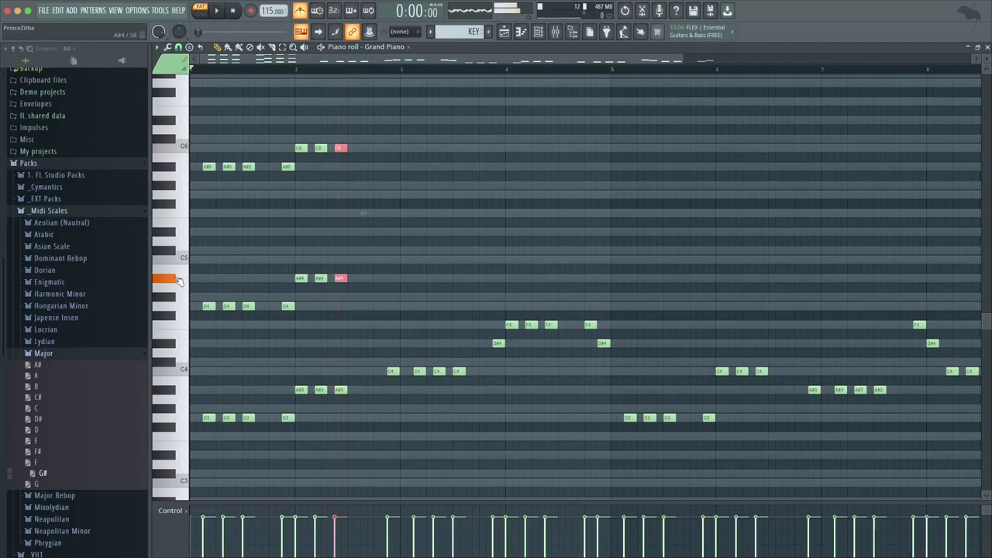
drag(361, 257, 299, 308)
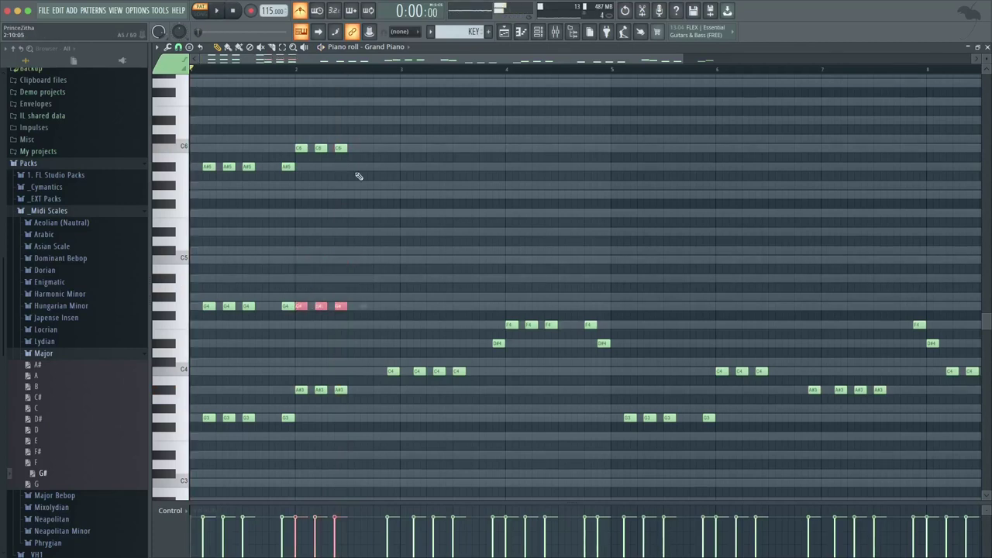
- Copy a G4 and C6 pair to the end of bar 2 and set A#4 and D#6 pairs over the C4 notes in bar 3
mouse_move(361, 138)
mouse_down()
mouse_move(341, 167)
mouse_move(290, 327)
mouse_move(302, 314)
mouse_move(393, 305)
mouse_up()
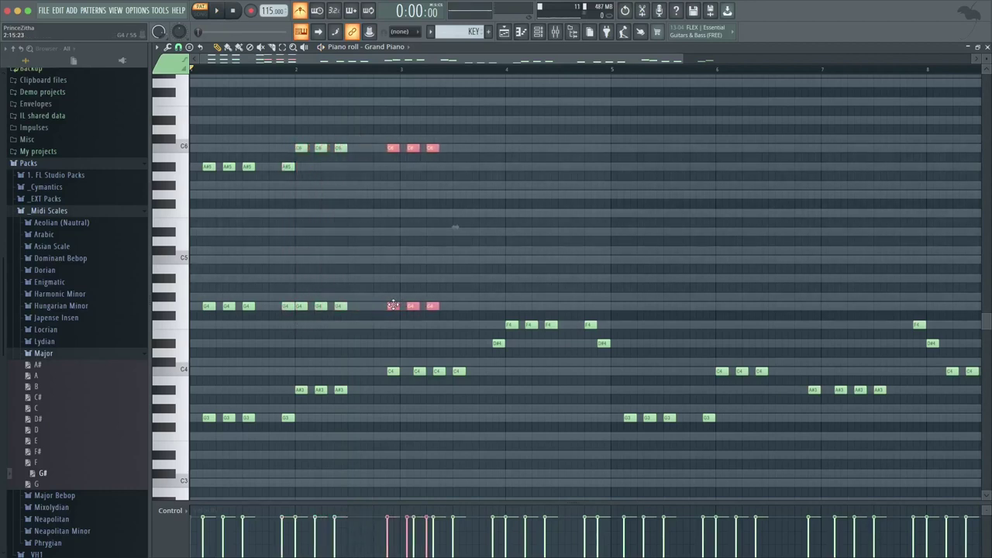
drag(454, 117, 412, 276)
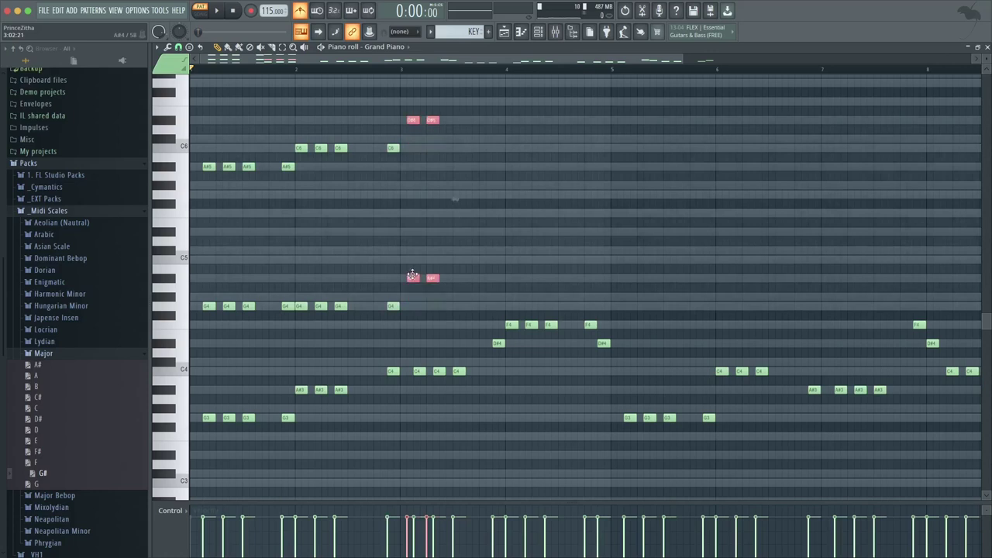
drag(415, 275, 421, 277)
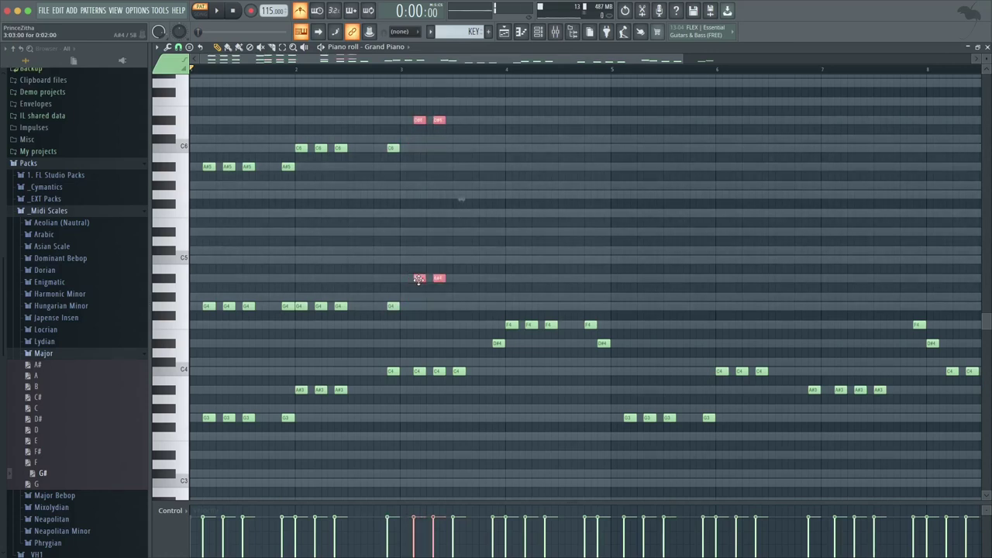
drag(447, 111, 189, 75)
- Place a C5 and F6 pair over the D#4 ending bar 3 and a D#5 and G#6 pair at bar 4's start
scroll(684, 173, up, 5)
drag(989, 159, 987, 286)
drag(502, 137, 510, 278)
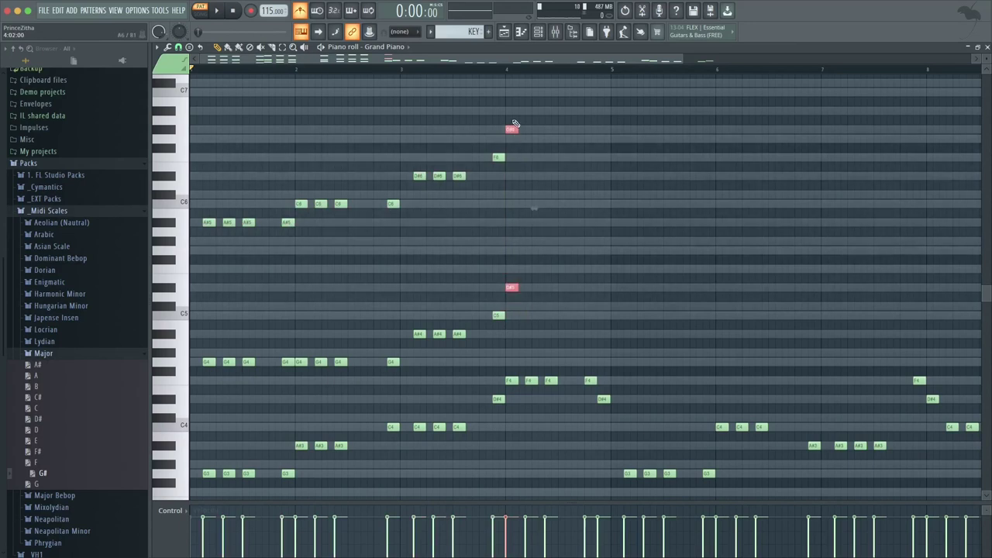
- Lower the G#6 note to G6 and repeat the D#5 and G6 pair over the first three F4 notes of bar 4
click(510, 139)
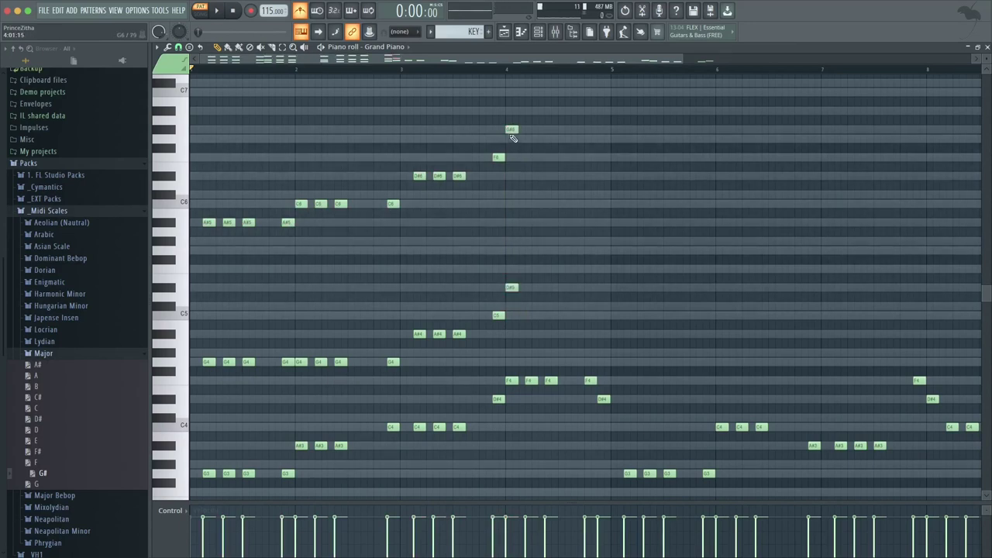
click(510, 132)
click(510, 131)
key(space)
drag(509, 133, 530, 288)
key(ctrl+b)
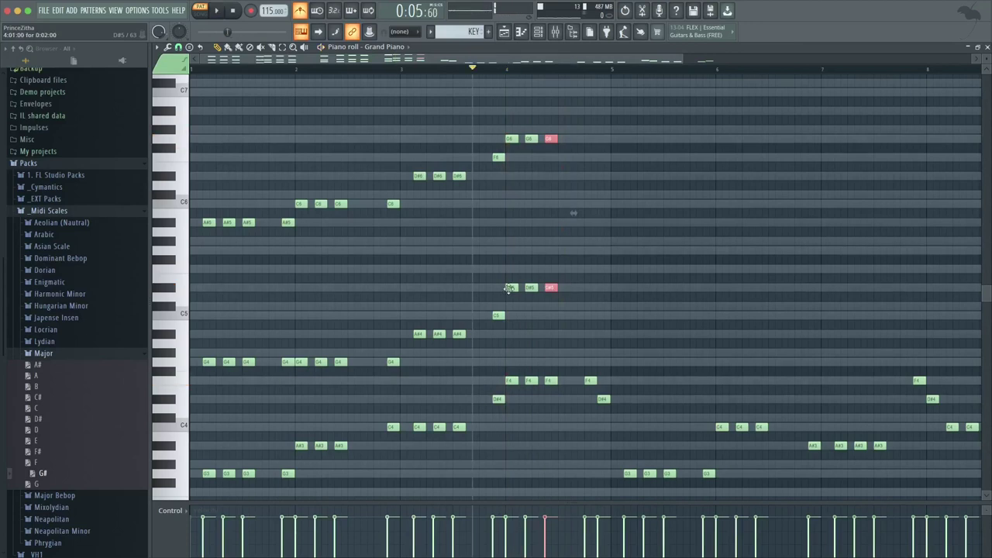
- Lower the three G6 notes in bar 4 to D#6
click(514, 287)
click(508, 139)
drag(576, 130, 511, 176)
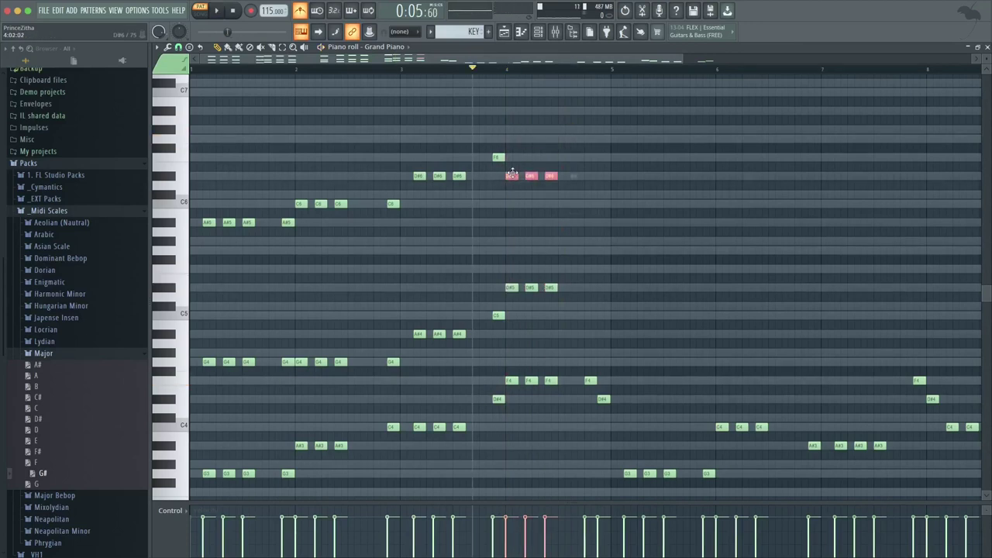
- Place a D#5 and D#6 pair over the fourth F4 of bar 4 and a C5 and C6 pair over its closing D#4
drag(569, 163, 593, 288)
drag(613, 161, 603, 319)
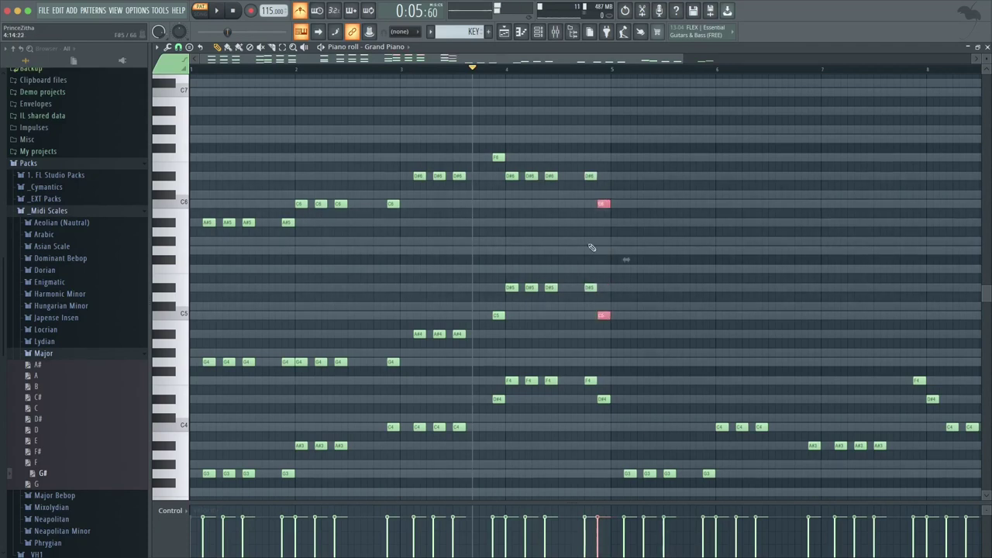
- Copy the four G4 and A#5 pairs from bar 1 to the start of bar 5
drag(680, 57, 885, 121)
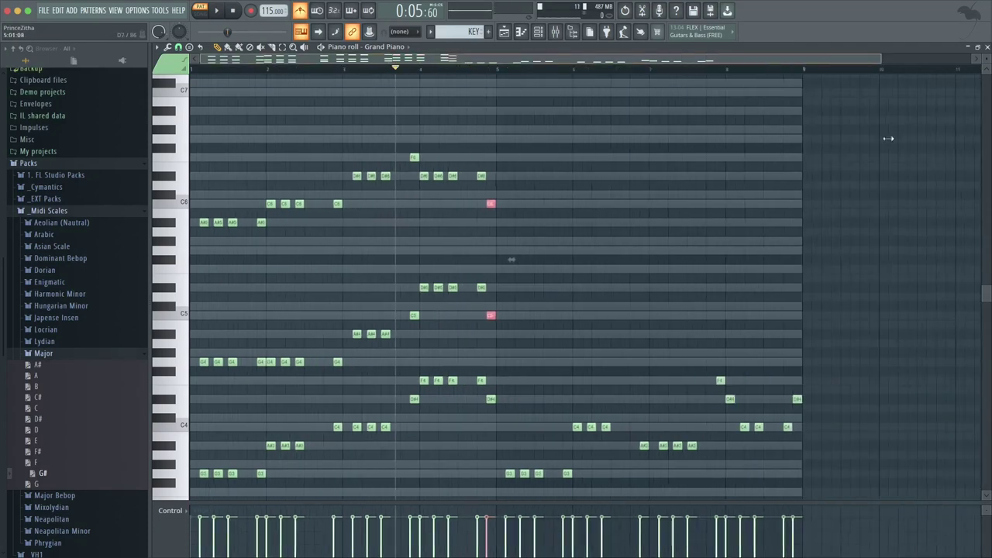
scroll(984, 298, down, 3)
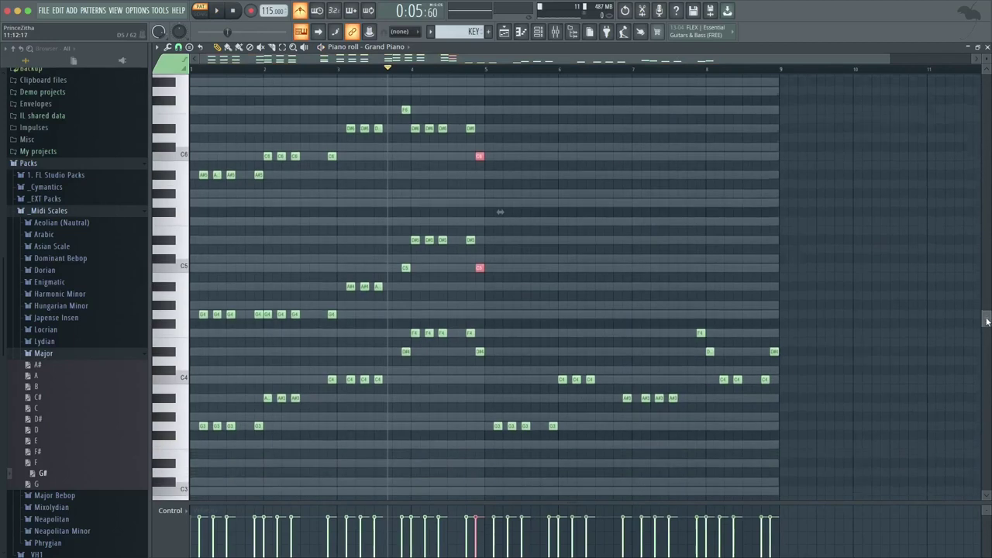
drag(260, 148, 199, 372)
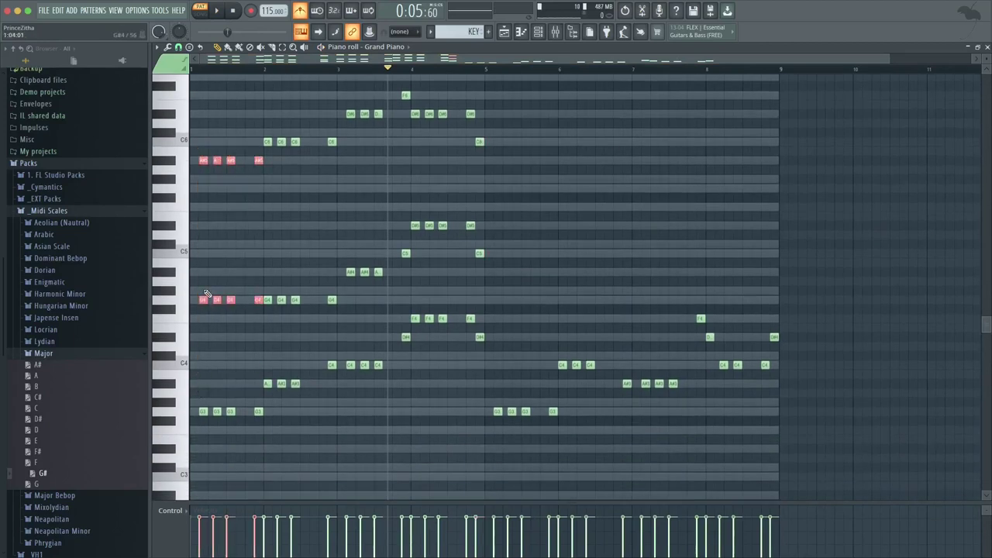
drag(206, 294, 468, 291)
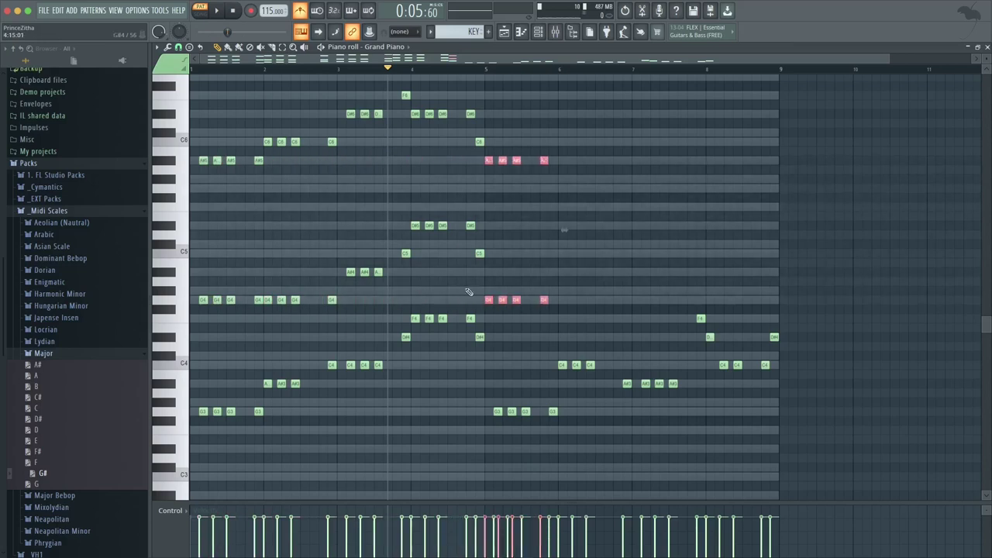
- Copy the three A#4 and D#6 pairs from bar 3 into bar 6 and the three G4 and C6 pairs from bar 2 into bar 7
drag(347, 110, 397, 277)
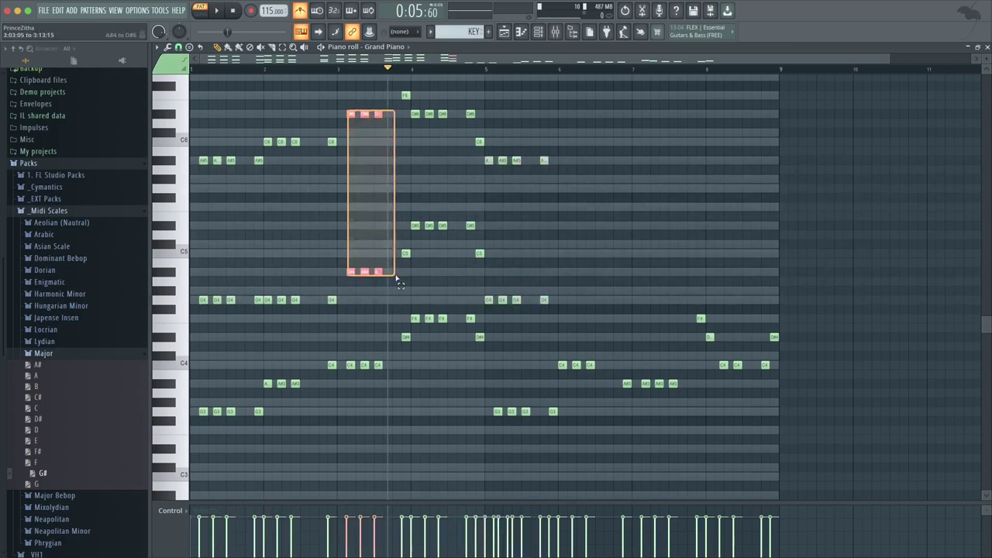
drag(395, 276, 586, 280)
drag(338, 166, 294, 131)
scroll(232, 124, up, 5)
drag(341, 240, 632, 413)
- Place a C5 and F6 pair over the F4 ending bar 7 and copy the three A#4 and D#6 pairs from bar 3 into bar 8
drag(985, 265, 985, 316)
drag(704, 137, 697, 247)
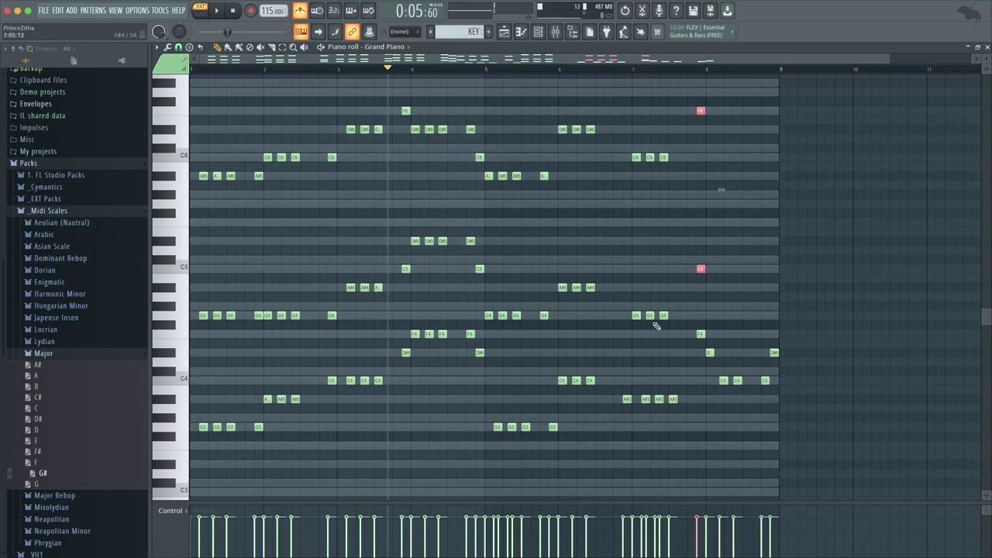
drag(348, 287, 748, 137)
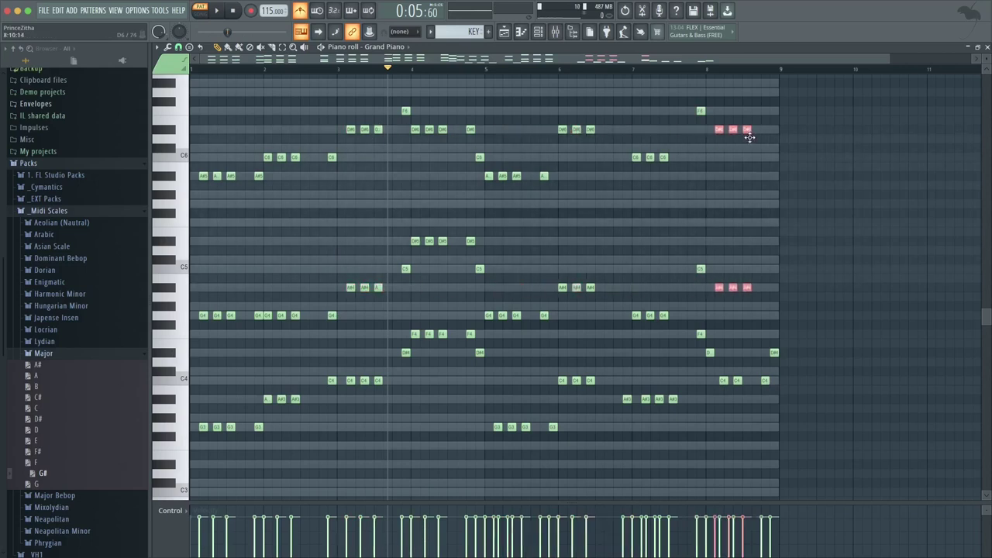
- Line up the low notes in bars 5, 7 and 8 with their stacked pairs and place a C5 and F6 pair over the closing D#4
drag(761, 69, 732, 338)
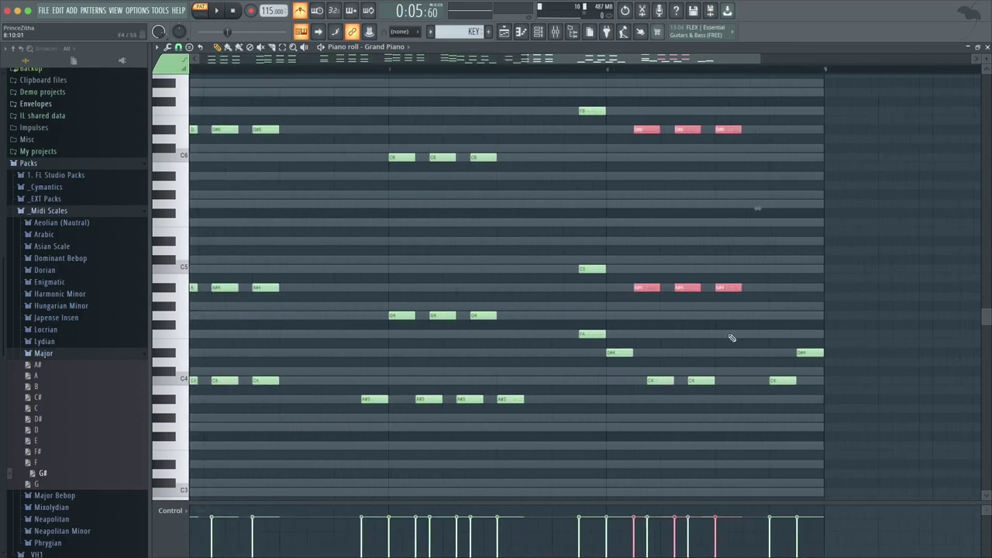
click(664, 383)
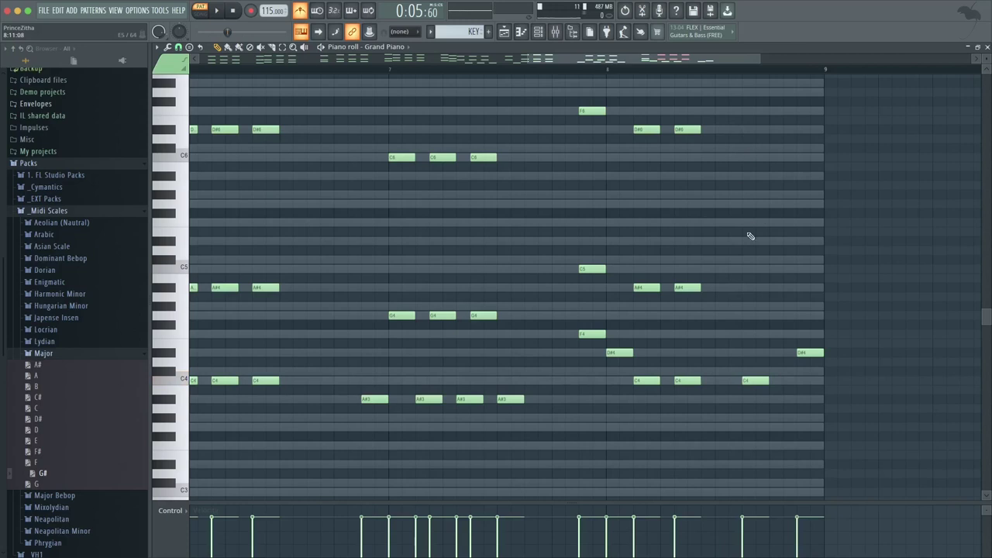
key(ctrl+z)
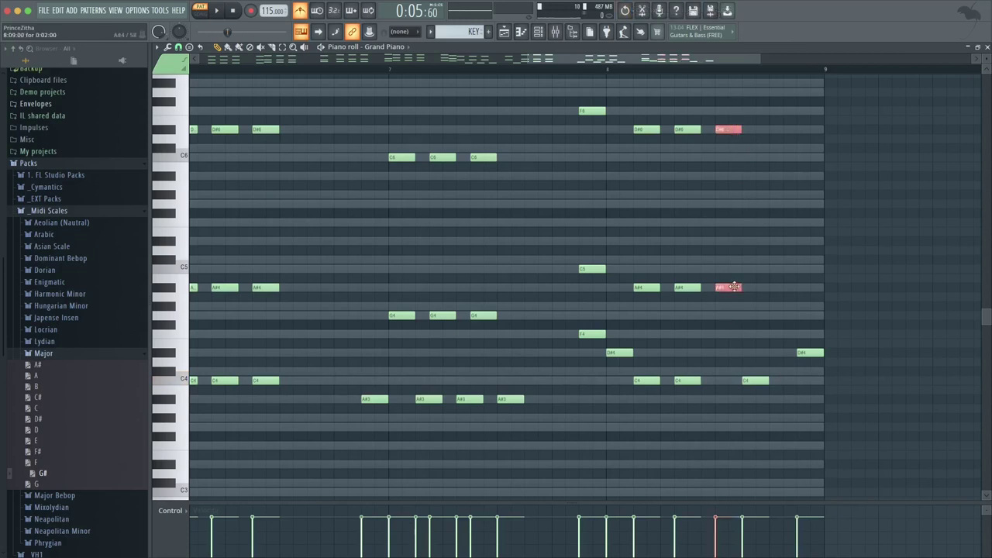
drag(762, 288, 786, 286)
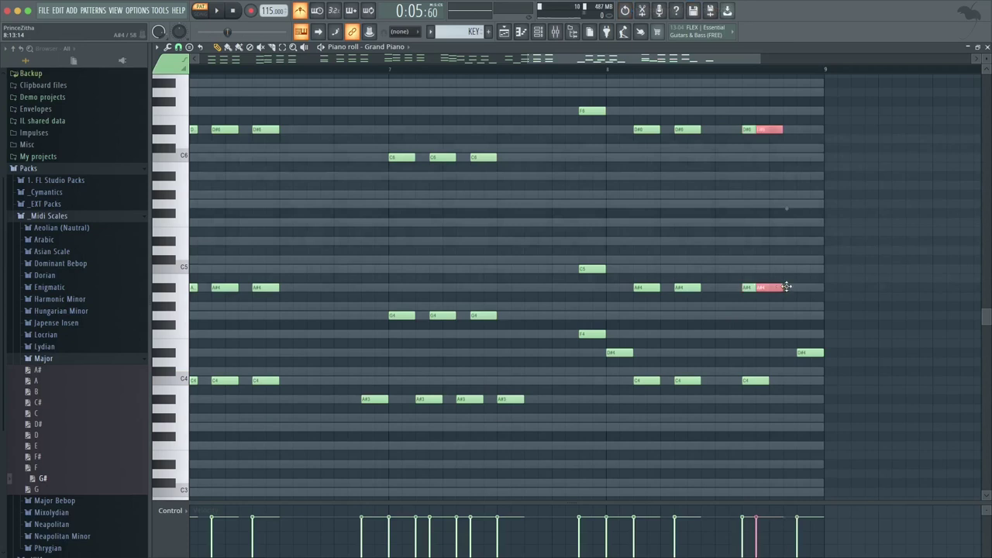
scroll(812, 267, down, 3)
drag(614, 154, 558, 316)
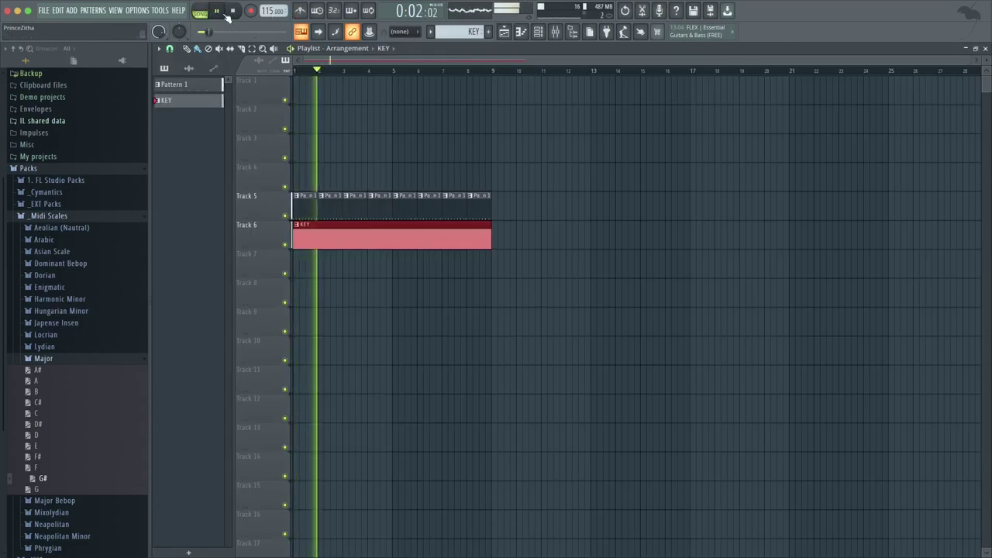
- In the KEY pattern, re-pitch the top Grand Piano notes of bars 1–4 to A#5-C6-D#6-C6, F6-G6-F6-D#6, F6-G6-F6-F6 and D#6-C6-C6-D#6-C6
click(434, 210)
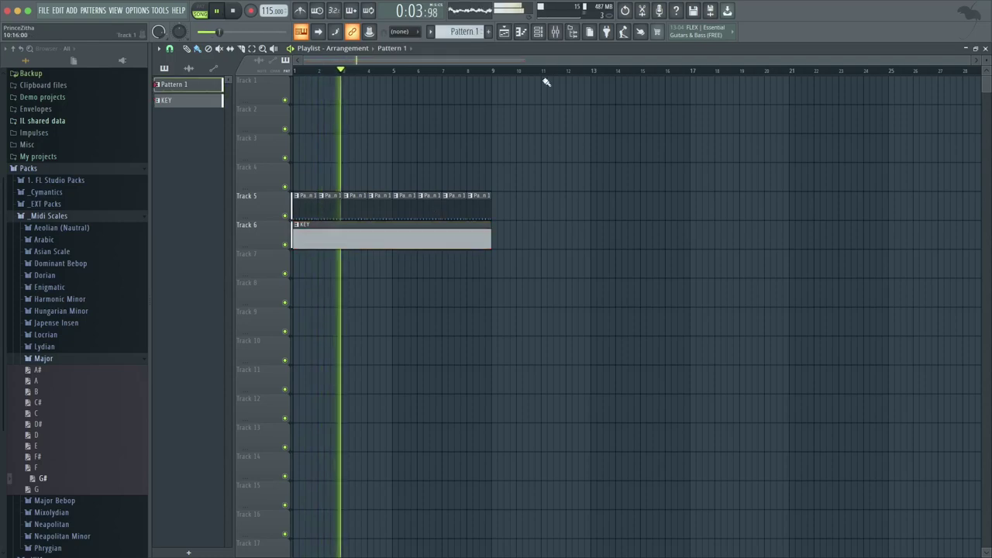
click(537, 31)
click(538, 31)
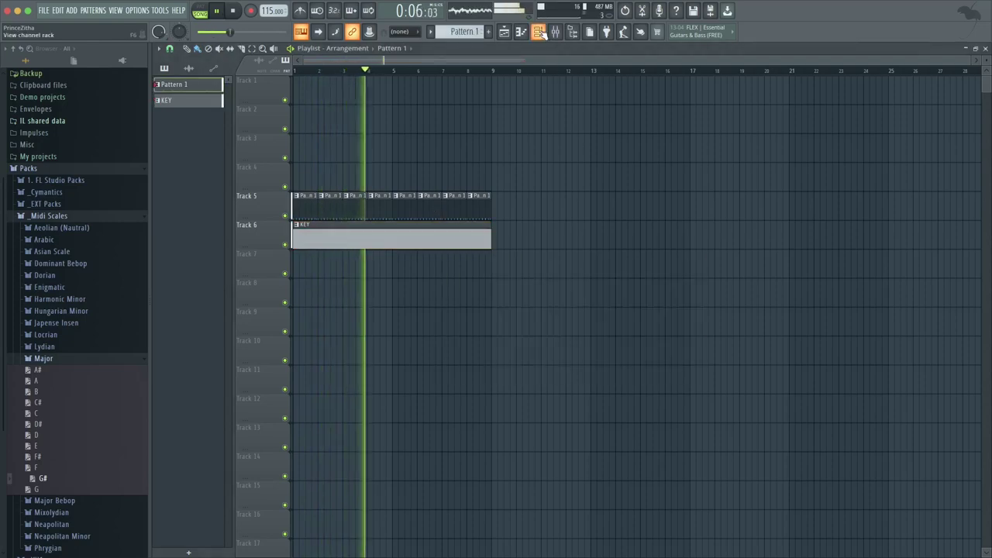
click(452, 240)
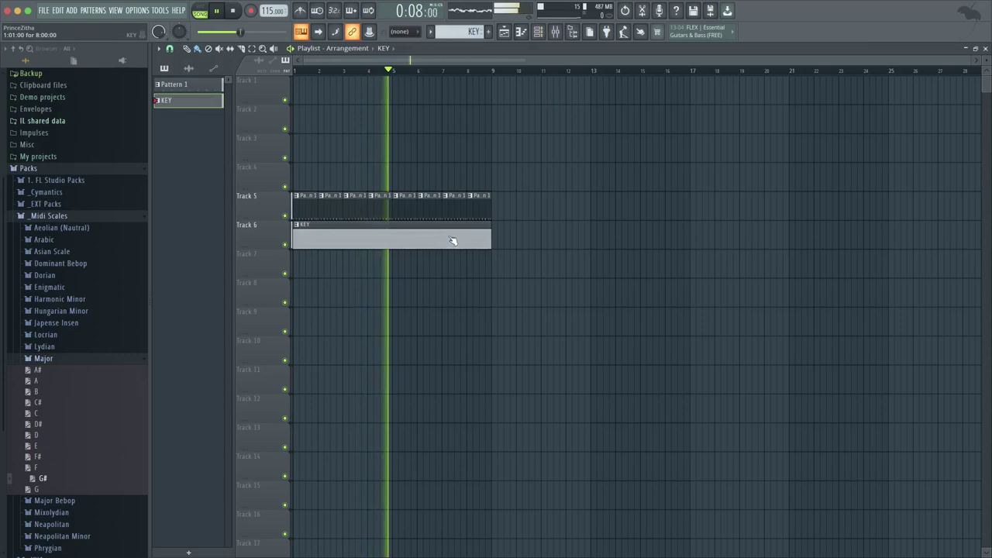
click(538, 32)
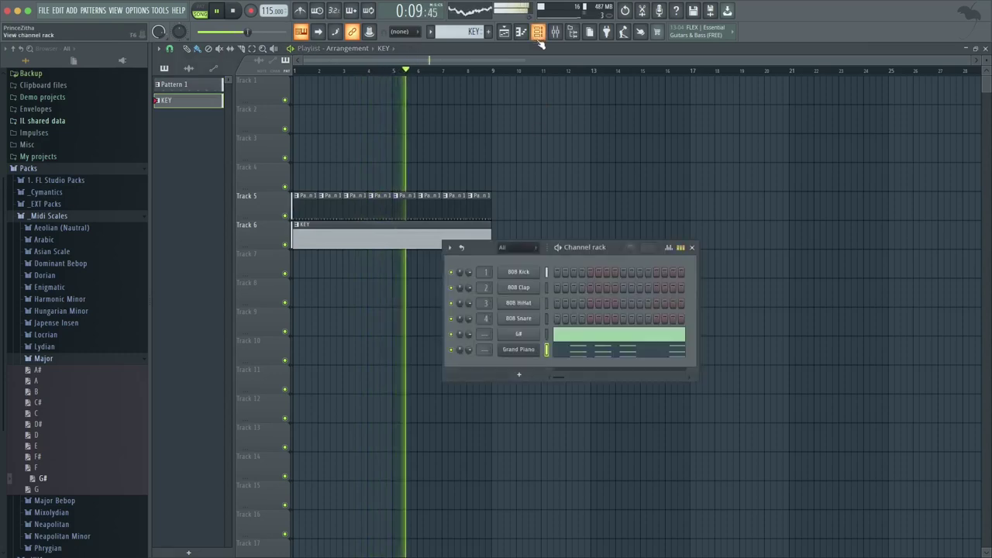
click(560, 350)
key(space)
click(215, 161)
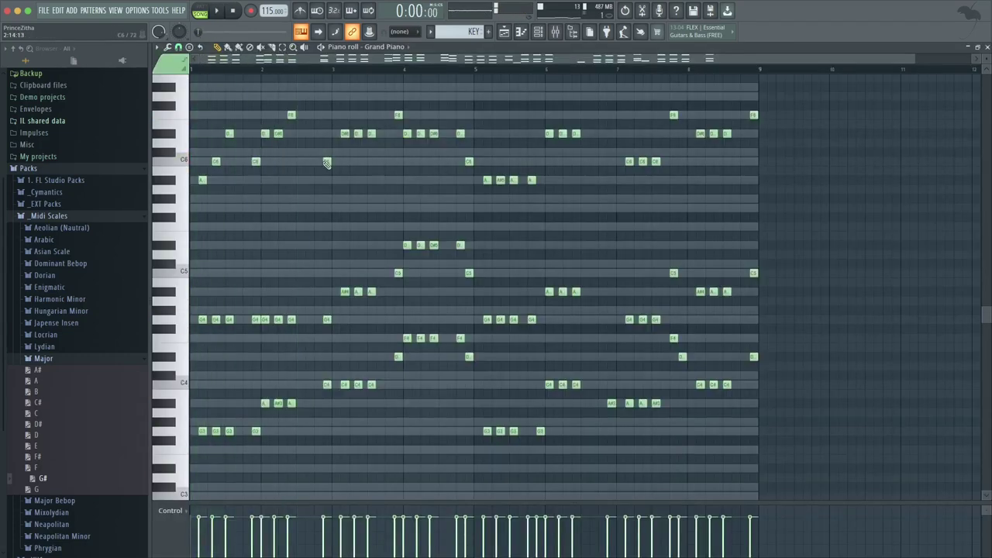
click(357, 96)
scroll(871, 242, up, 2)
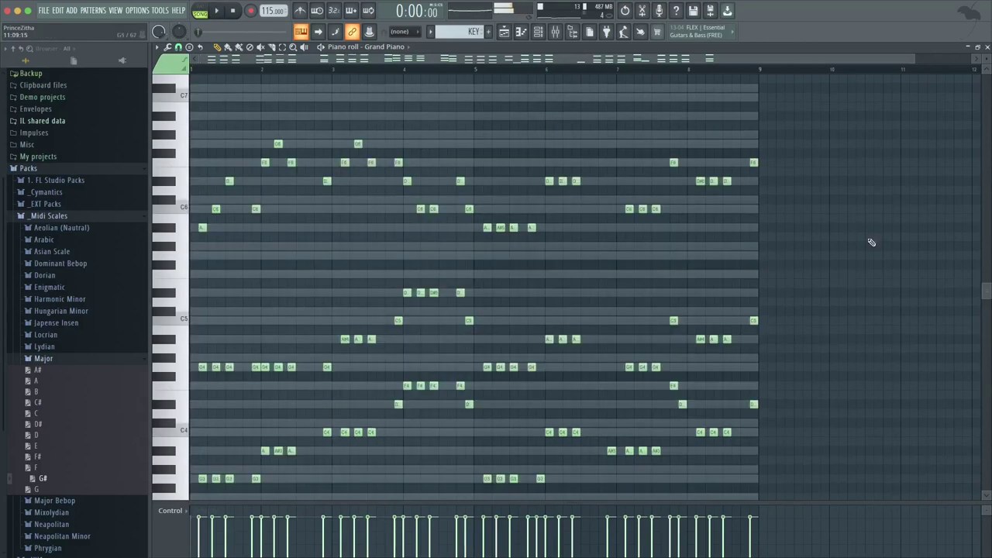
- Change the Grand Piano channel's FLEX preset to Synpluck Crystal from the Mobile Synth Pluck pack and turn off its delay
key(F7)
click(520, 376)
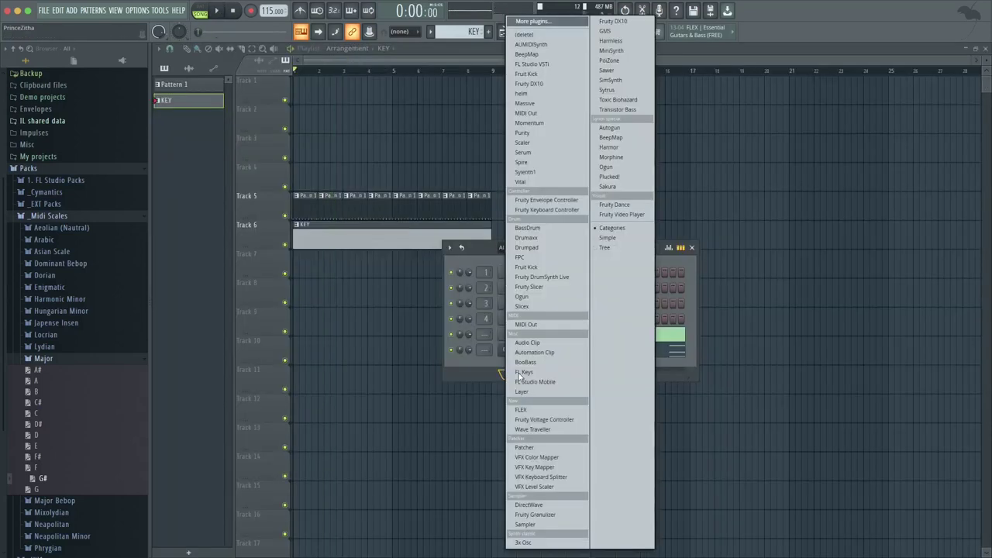
click(520, 409)
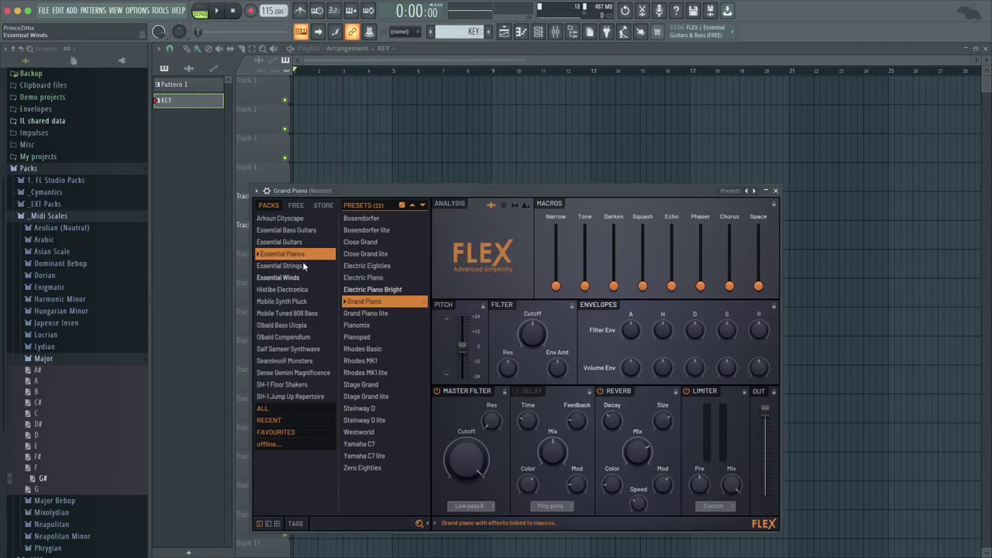
click(279, 242)
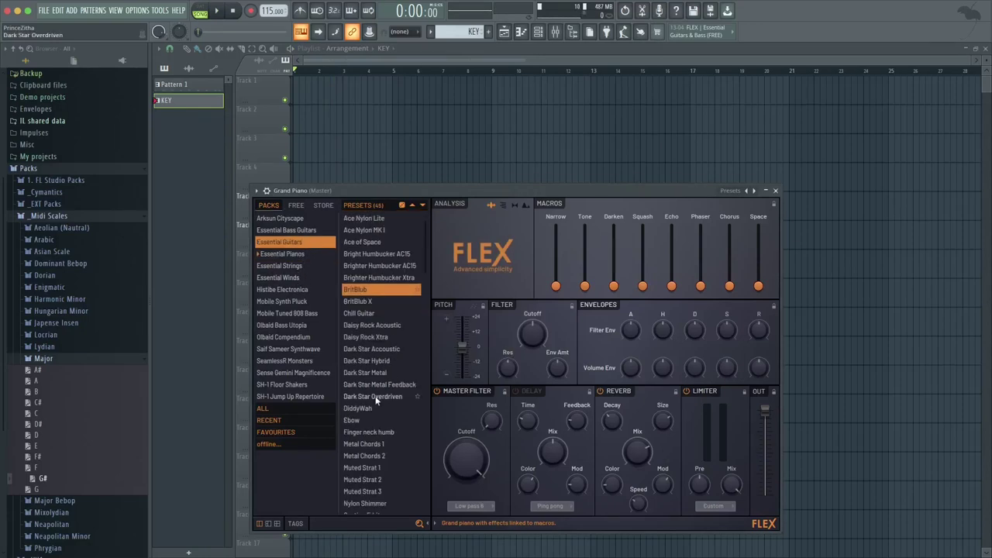
click(304, 301)
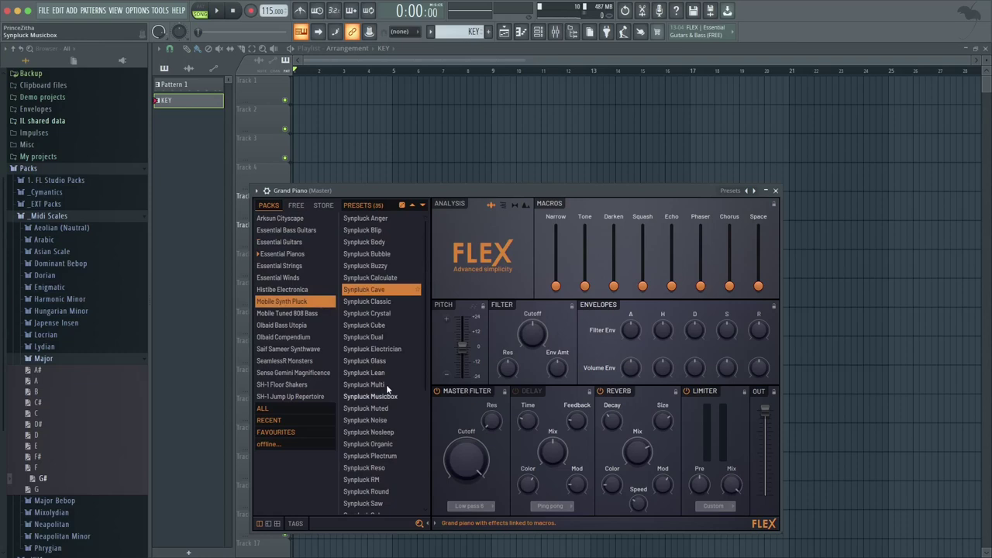
click(386, 384)
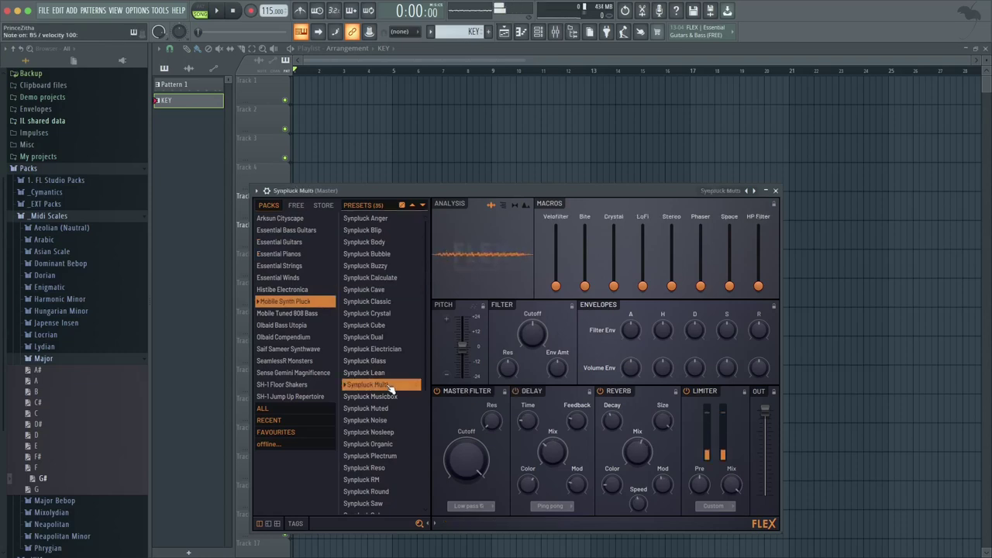
click(393, 360)
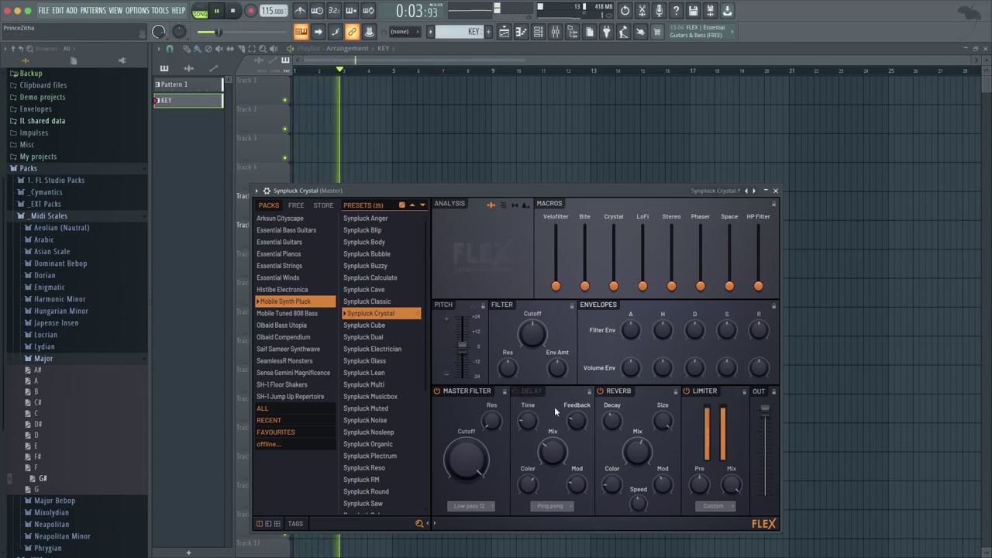
click(517, 391)
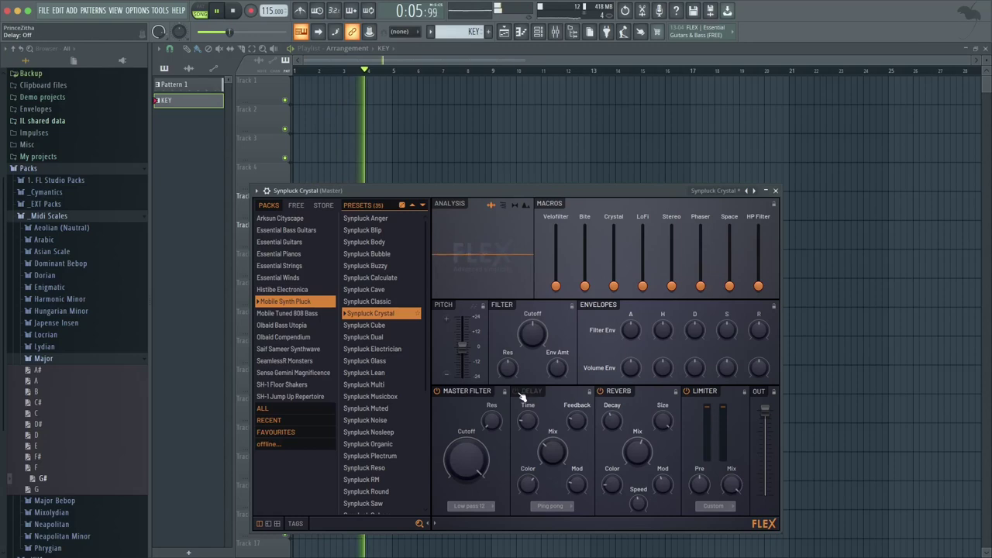
click(517, 391)
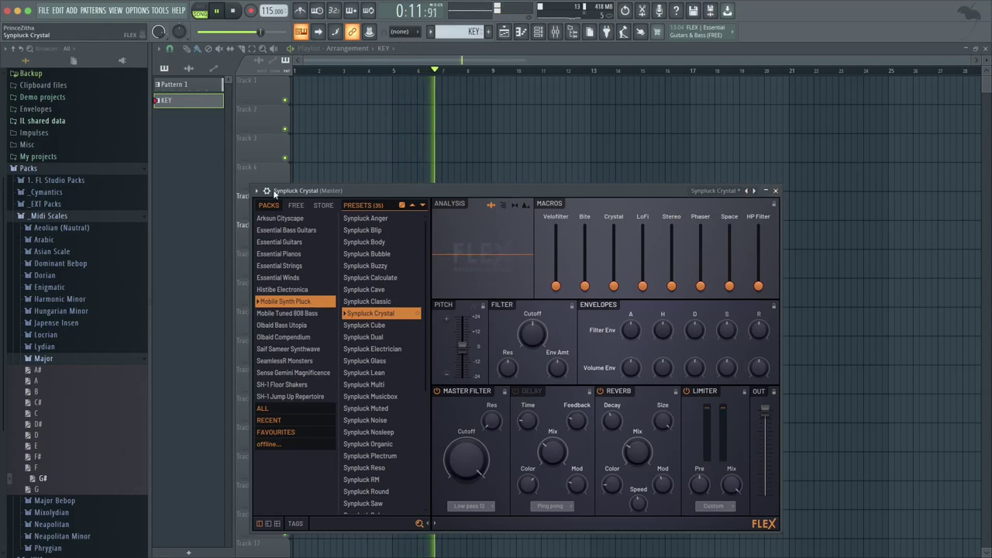
- Route the Synpluck Crystal channel to mixer track 5 and the 808 Kick, Clap, HiHat and Snare channels to mixer tracks 1 to 4
click(267, 191)
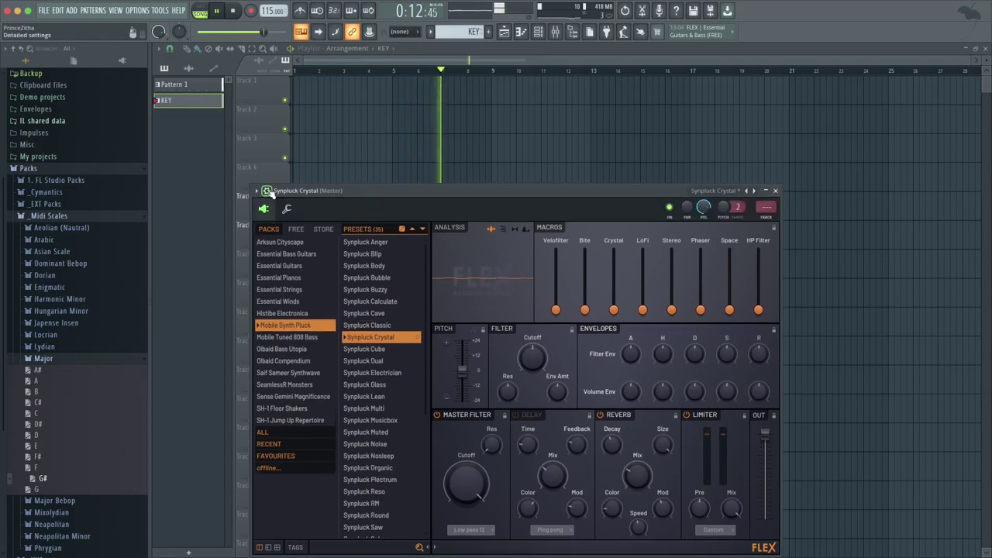
click(767, 217)
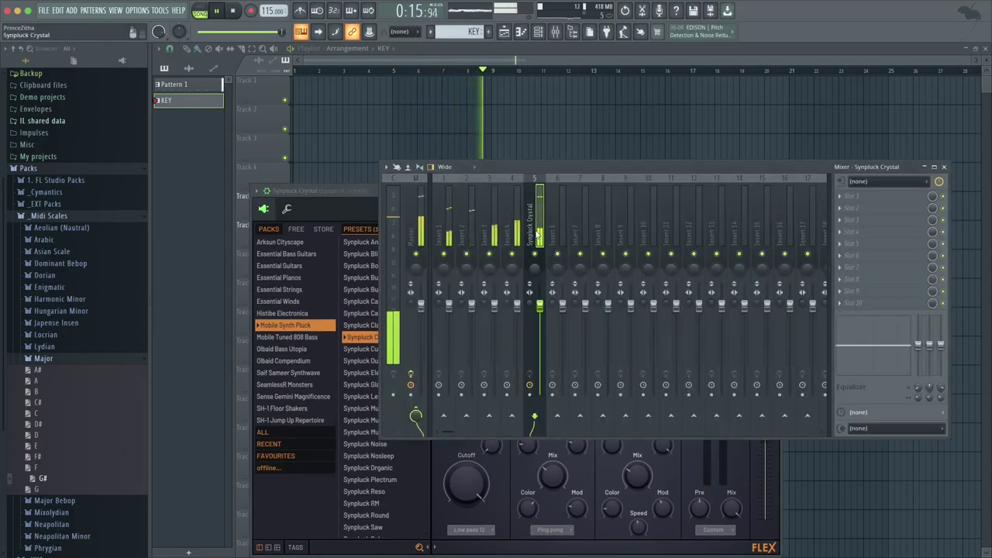
key(F6)
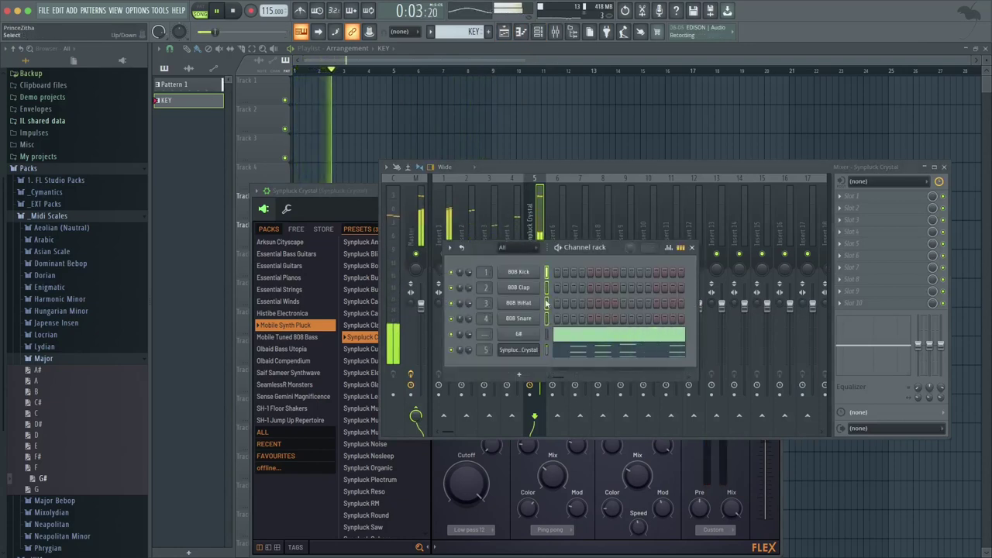
click(448, 206)
right_click(456, 176)
mouse_move(547, 286)
click(630, 292)
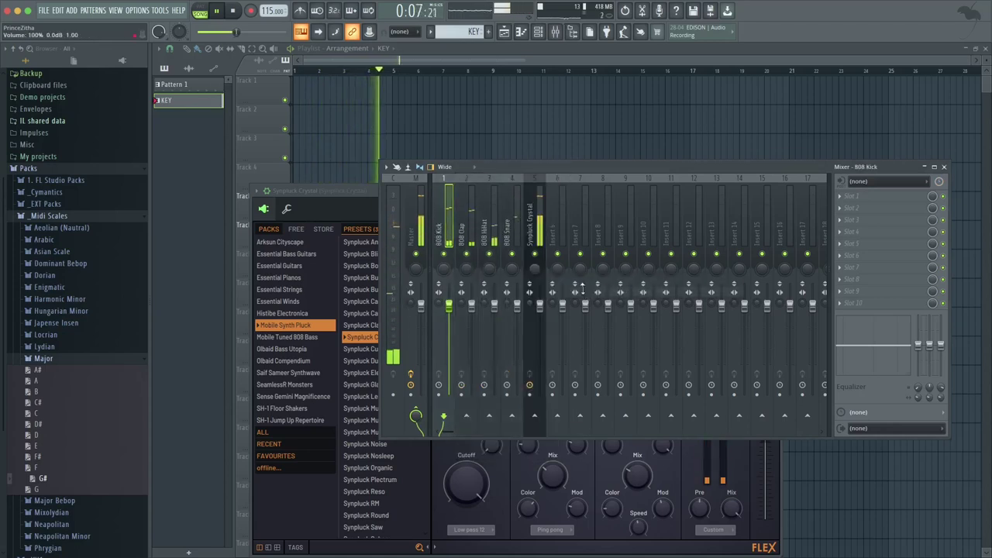
- Send the 808 Kick mixer track to the Synpluck Crystal track as a sidechain source
click(534, 416)
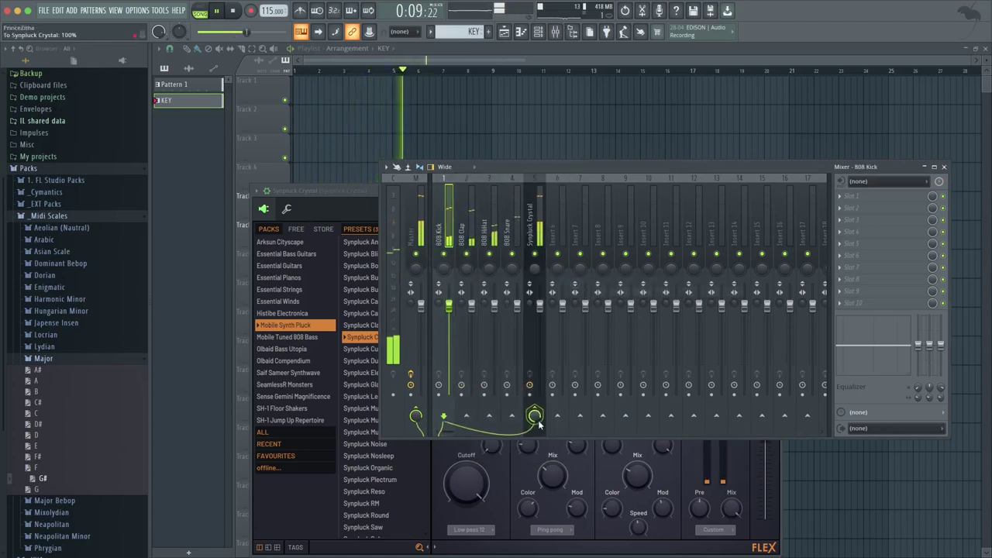
click(533, 226)
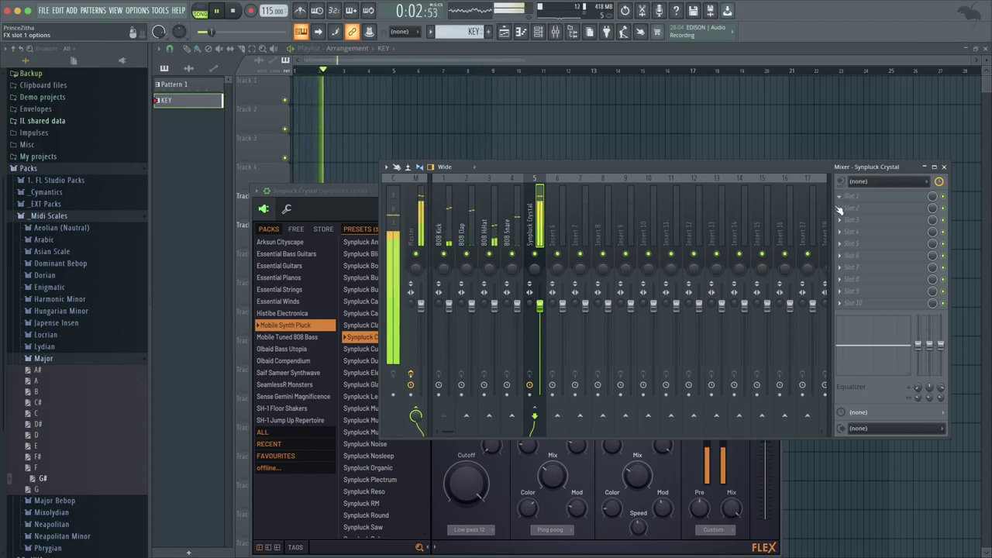
- Raise the system output volume for the USB Audio CODEC device
click(867, 6)
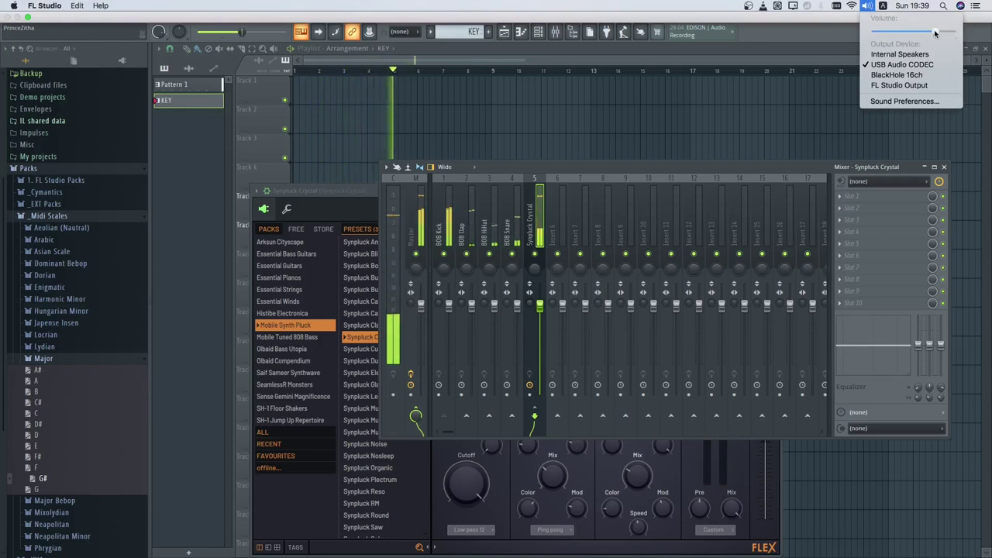
click(912, 80)
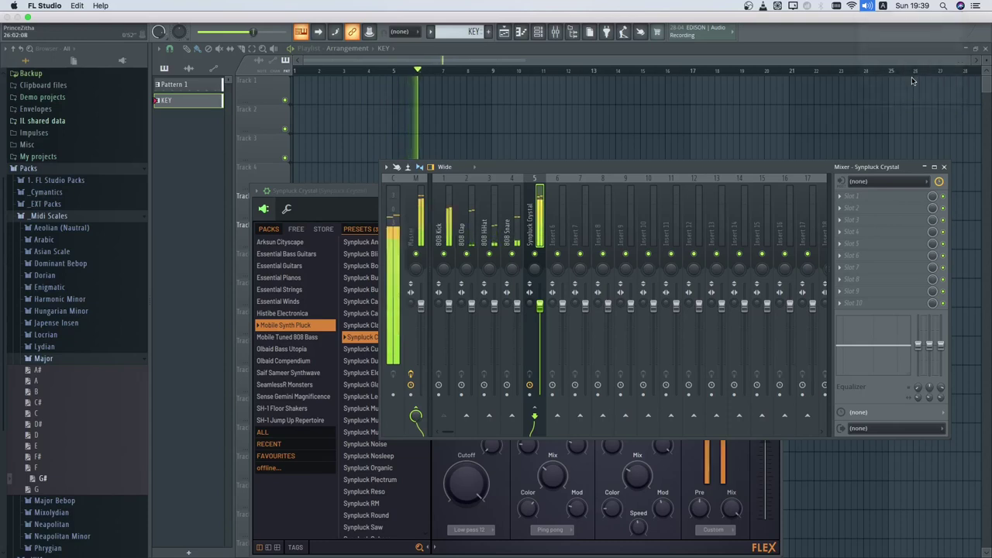
click(866, 7)
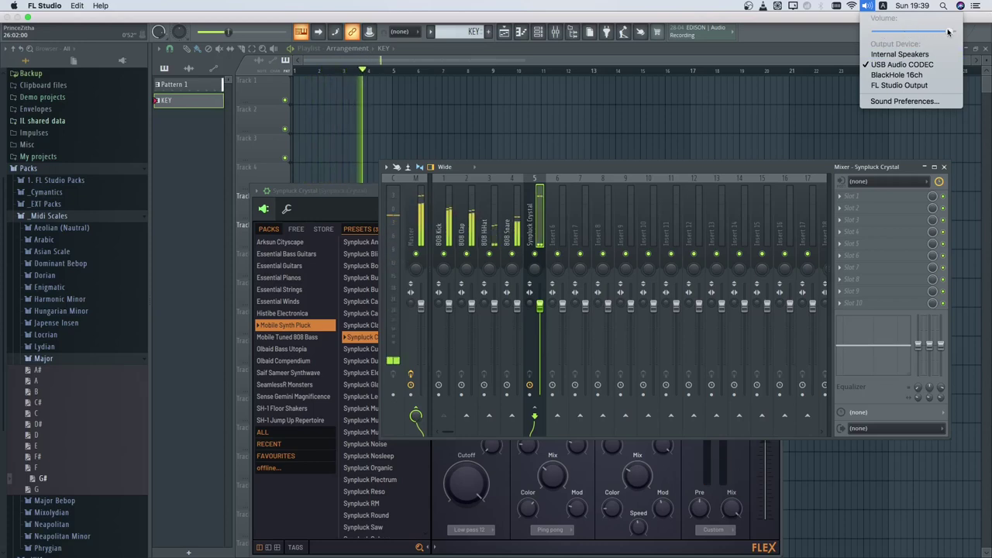
key(Escape)
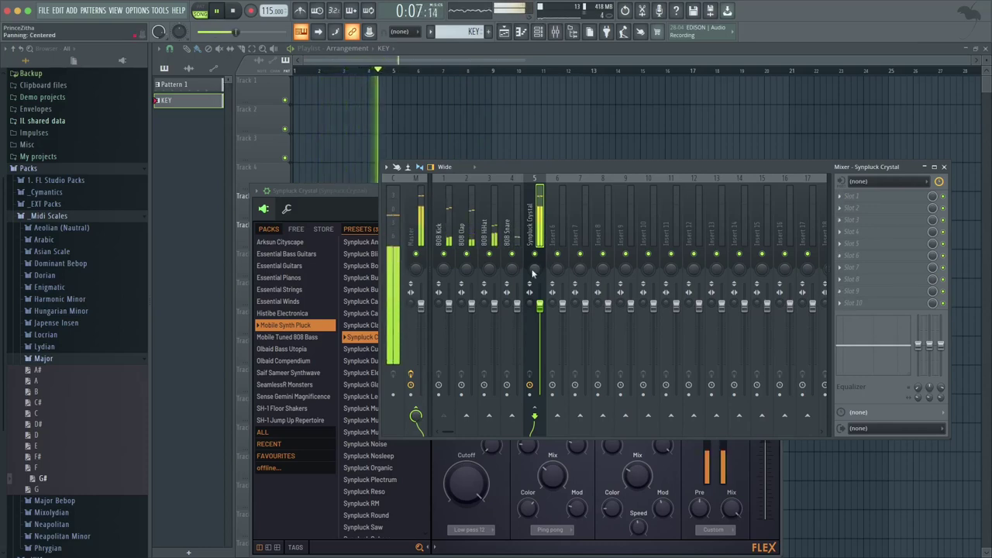
- Load Fruity Limiter in slot 10 of the Synpluck Crystal mixer track and set its compressor to sidechain input 1 with a 47% knee
click(448, 224)
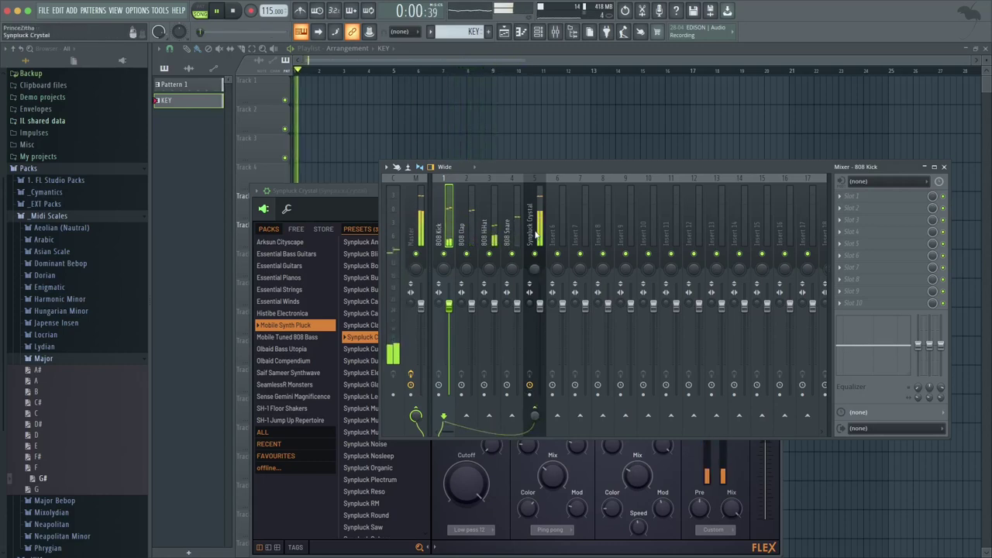
click(543, 204)
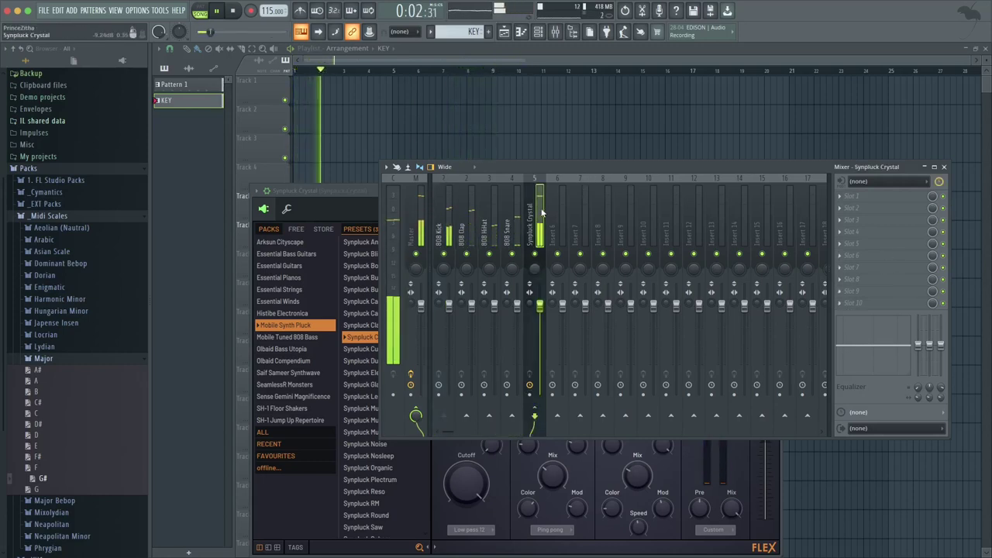
click(841, 310)
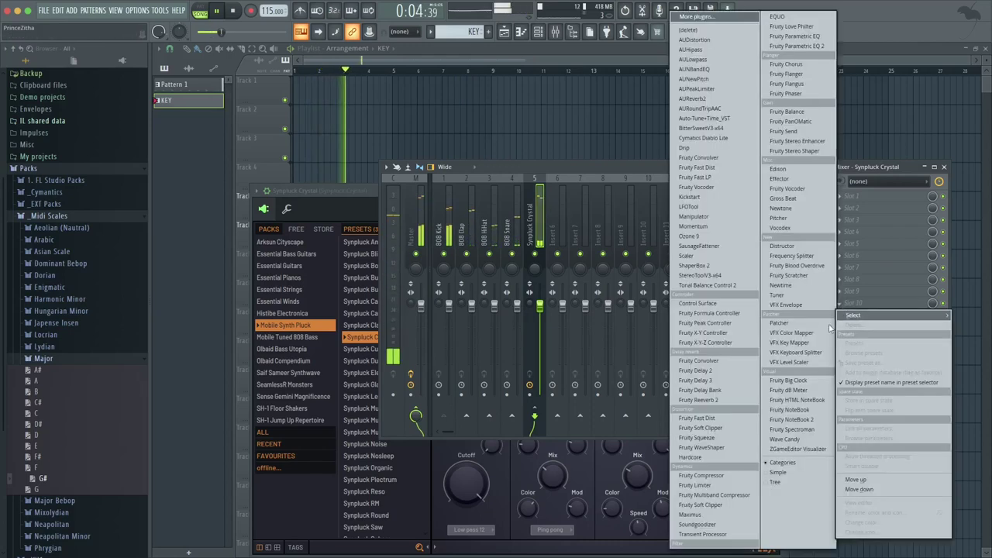
click(717, 485)
click(315, 318)
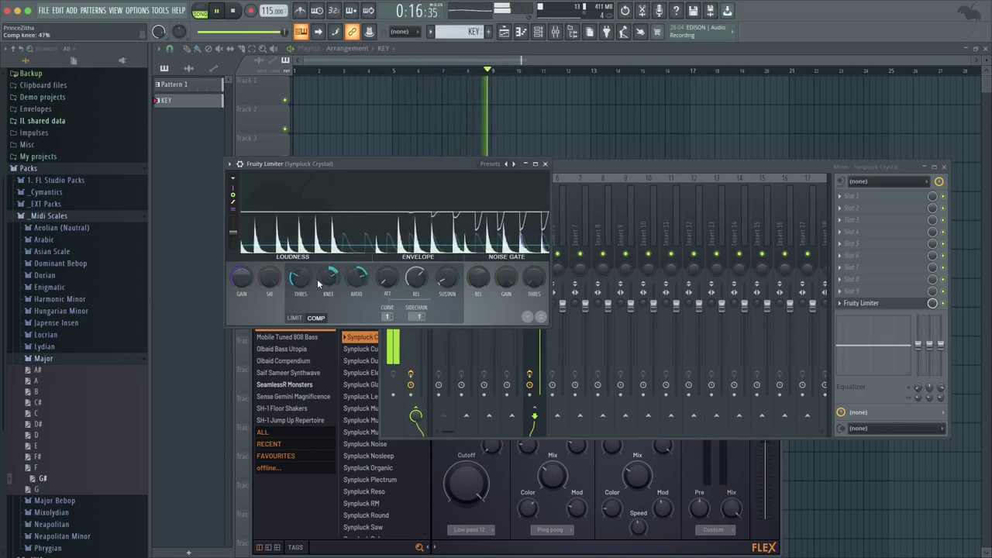
click(545, 163)
click(943, 167)
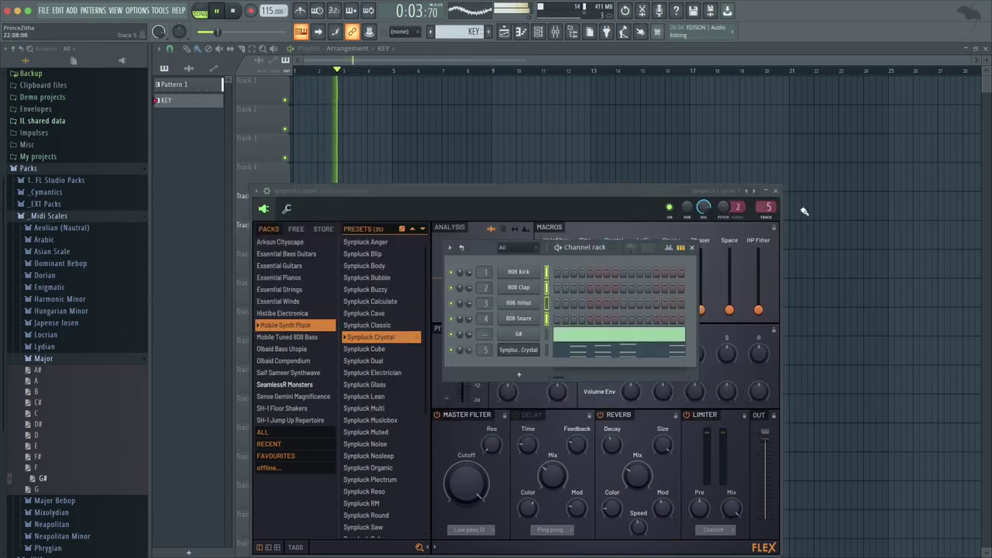
click(776, 192)
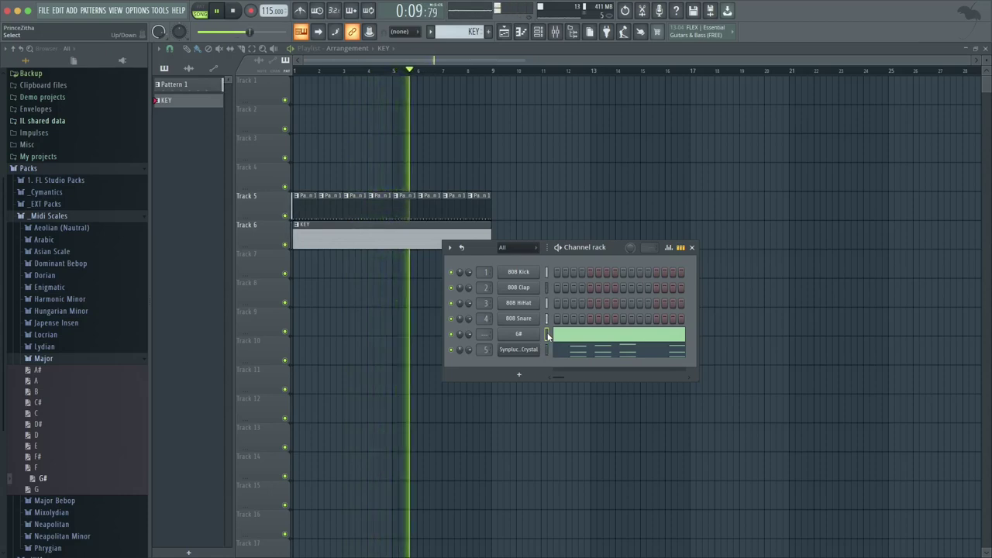
- Complete the 3x Osc bass line with a short D#4 note at the end of bar 8 and play the pattern
drag(547, 335, 546, 334)
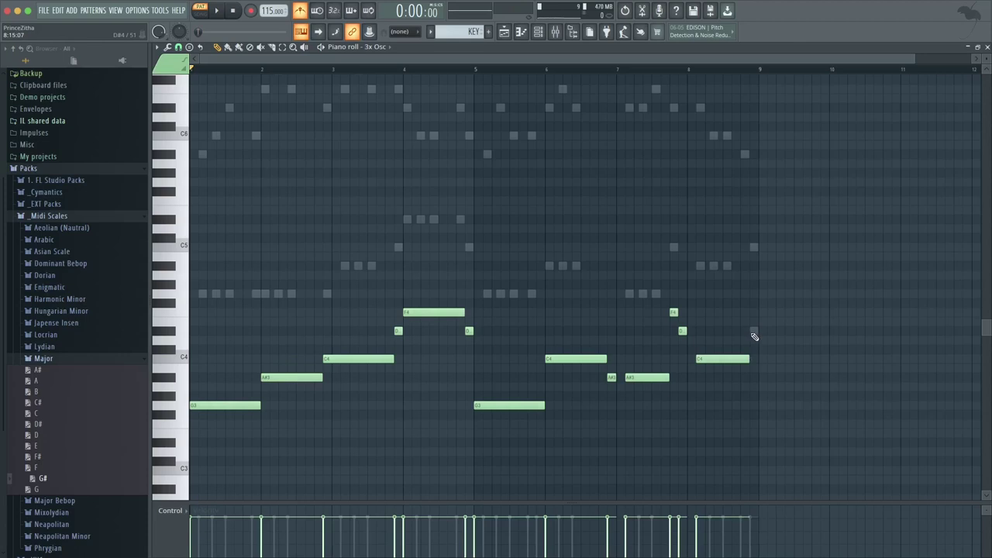
click(753, 334)
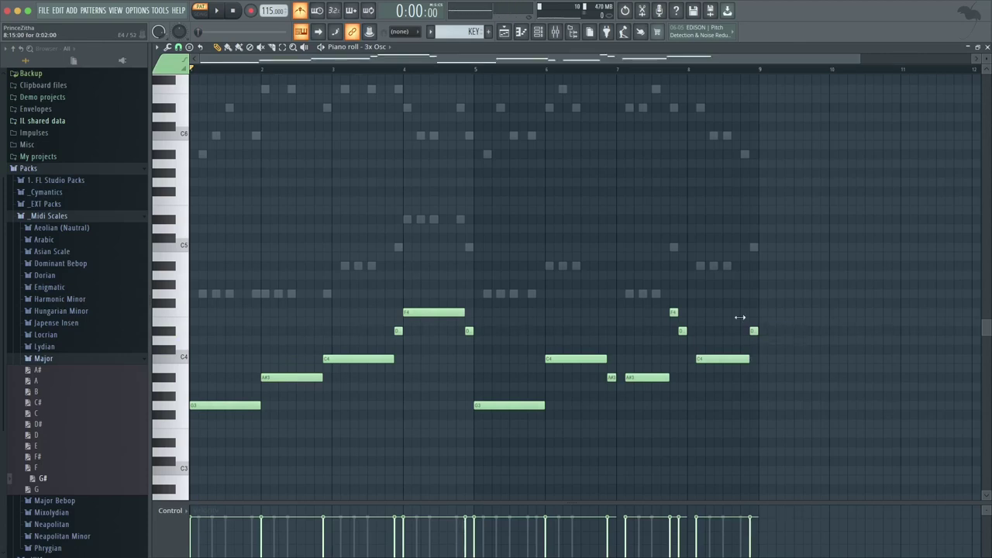
click(323, 48)
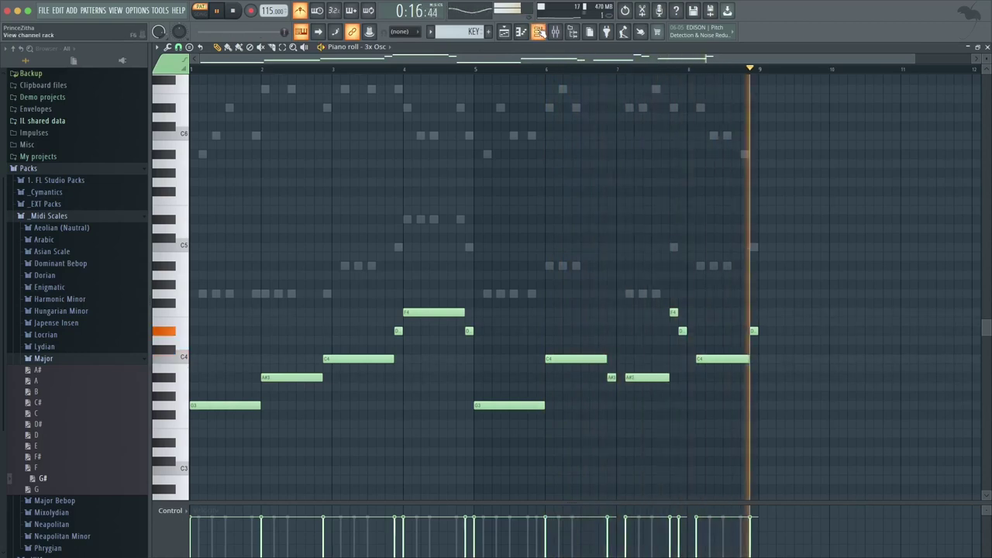
- Route the 3x Osc channel to mixer track 6 and send the 808 Kick mixer track to it as a sidechain source
click(538, 31)
click(518, 381)
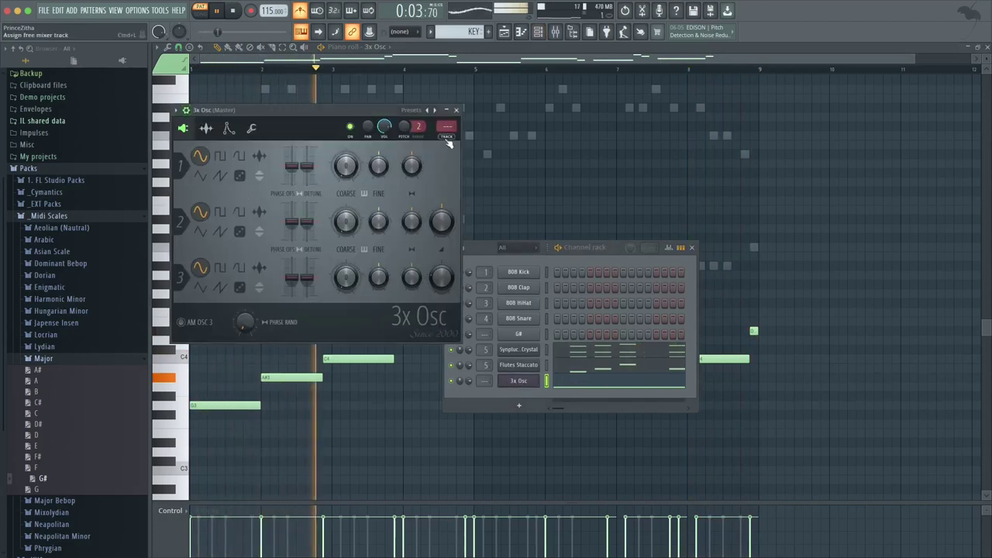
key(ctrl+l)
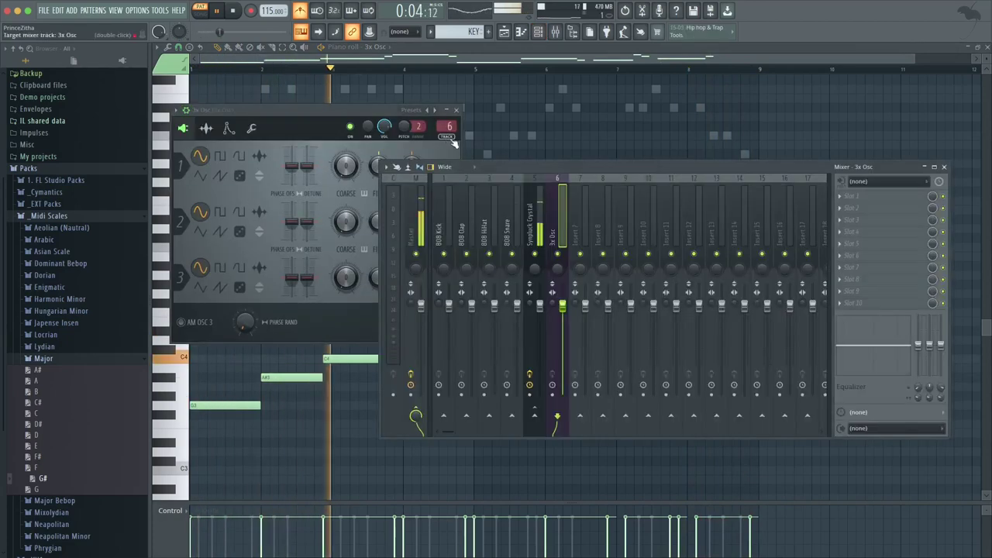
click(445, 211)
click(558, 416)
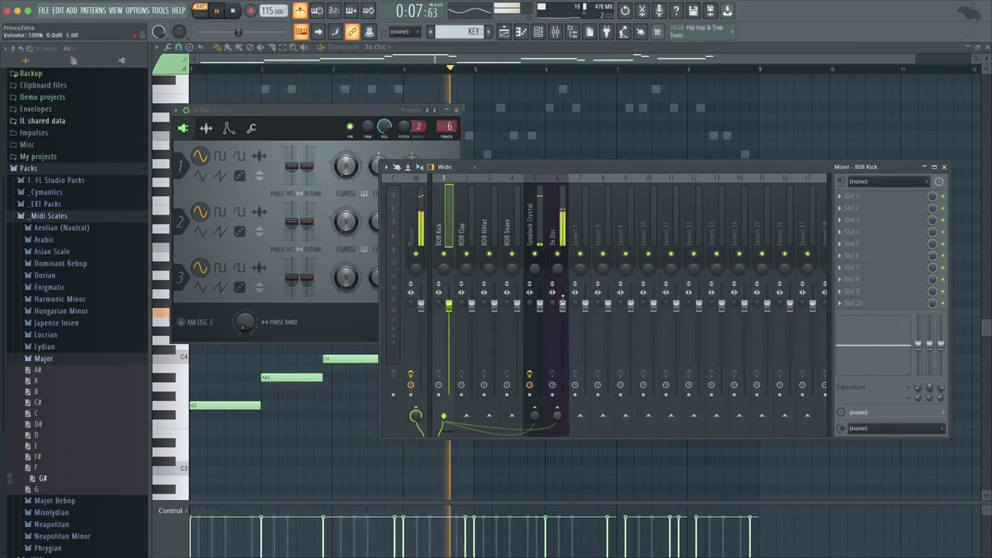
- Load Fruity Limiter in slot 10 of the 3x Osc mixer track
click(557, 225)
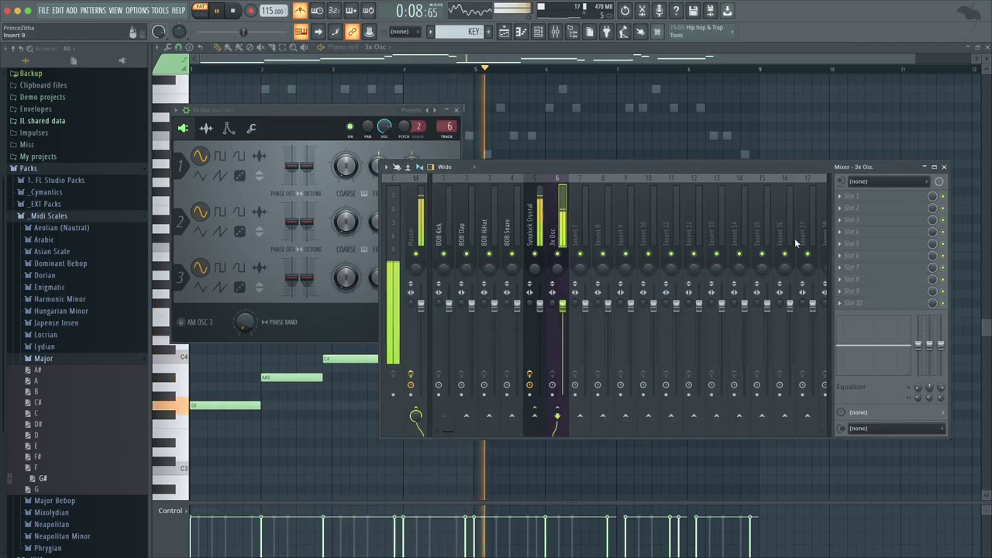
click(851, 303)
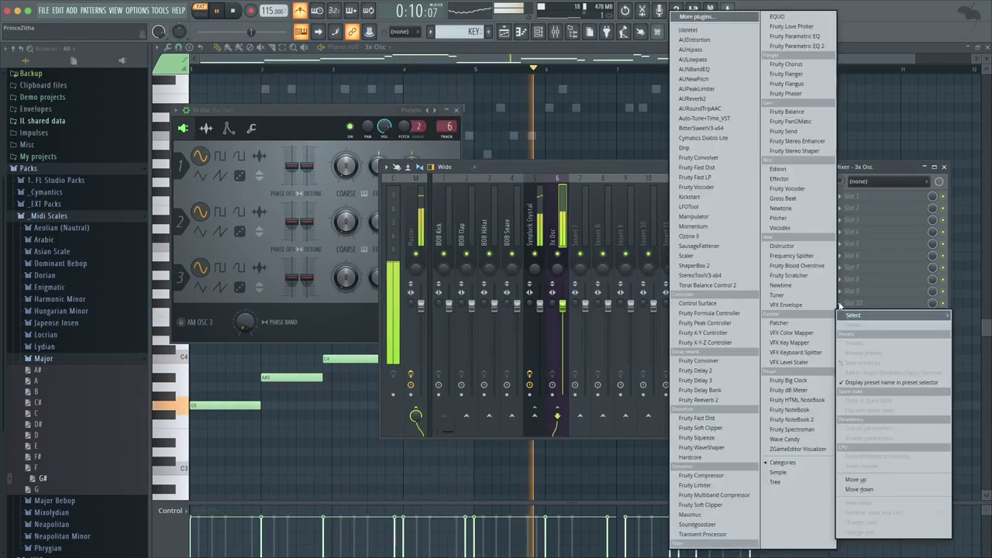
click(715, 485)
key(super+space)
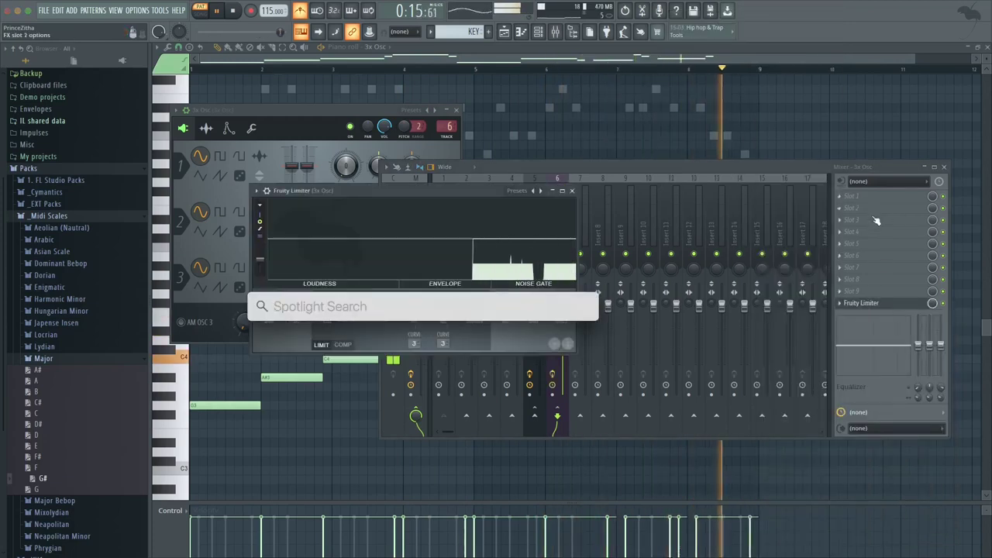
key(Escape)
- Set the 3x Osc limiter's compressor to sidechain input 1, a -16 dB threshold, a raised knee and a 2.8:1 ratio
click(343, 345)
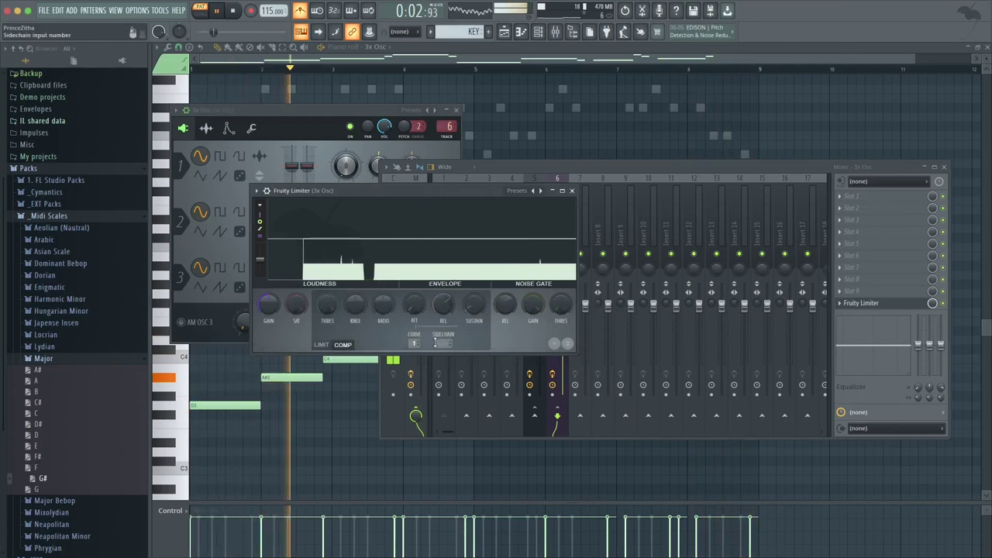
drag(434, 341, 457, 368)
drag(327, 304, 327, 318)
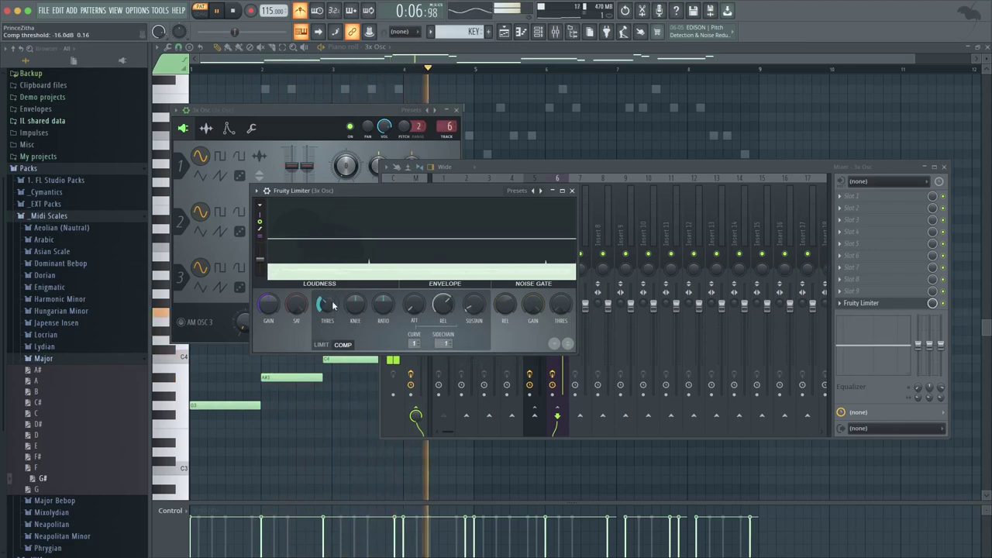
drag(383, 305, 355, 303)
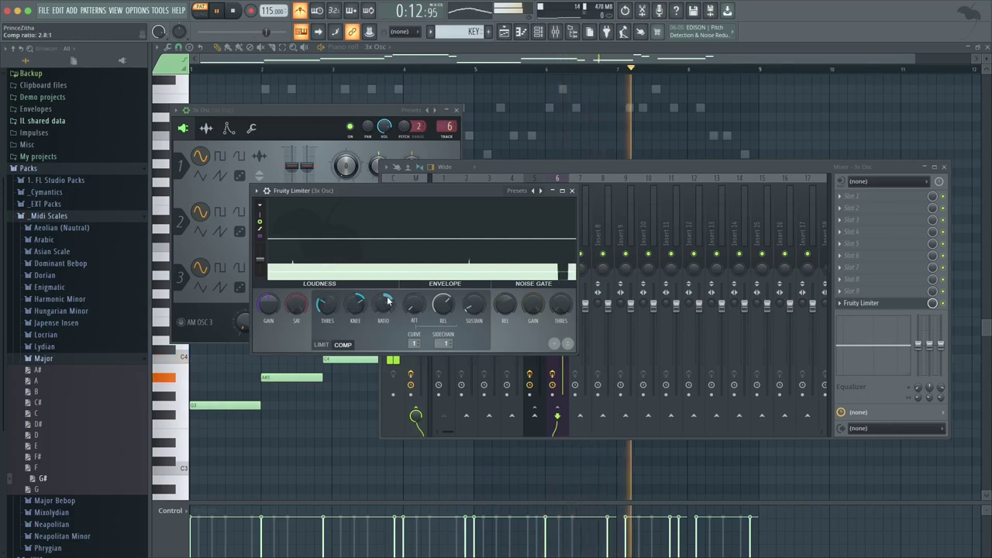
click(571, 191)
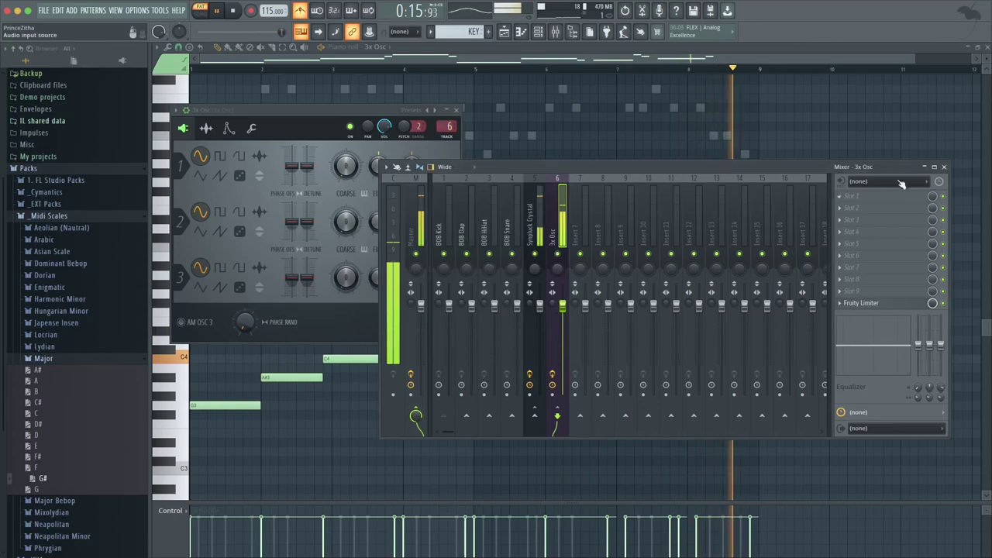
click(943, 166)
- Listen to the kick sidechain in song mode with the 808 Clap, HiHat and Snare channels muted
click(479, 254)
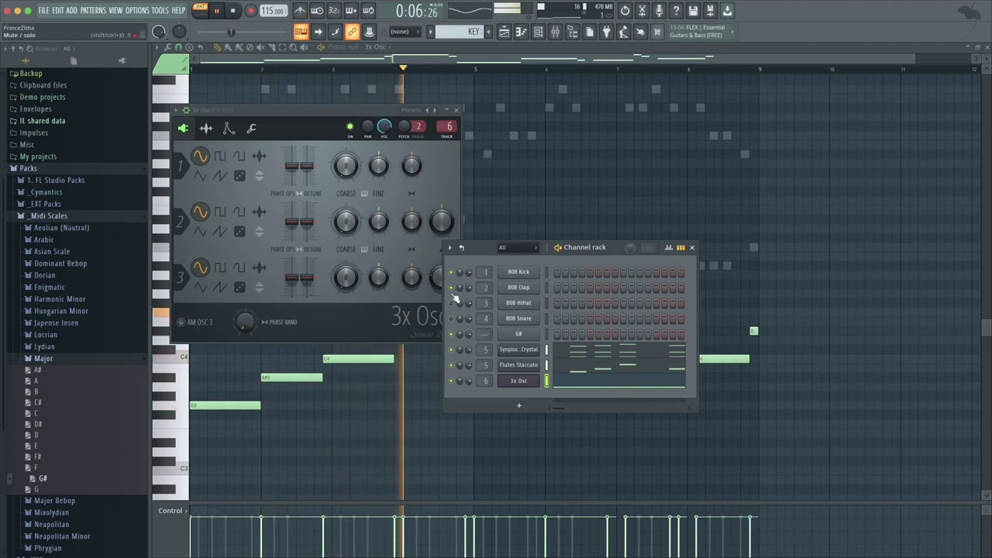
click(200, 10)
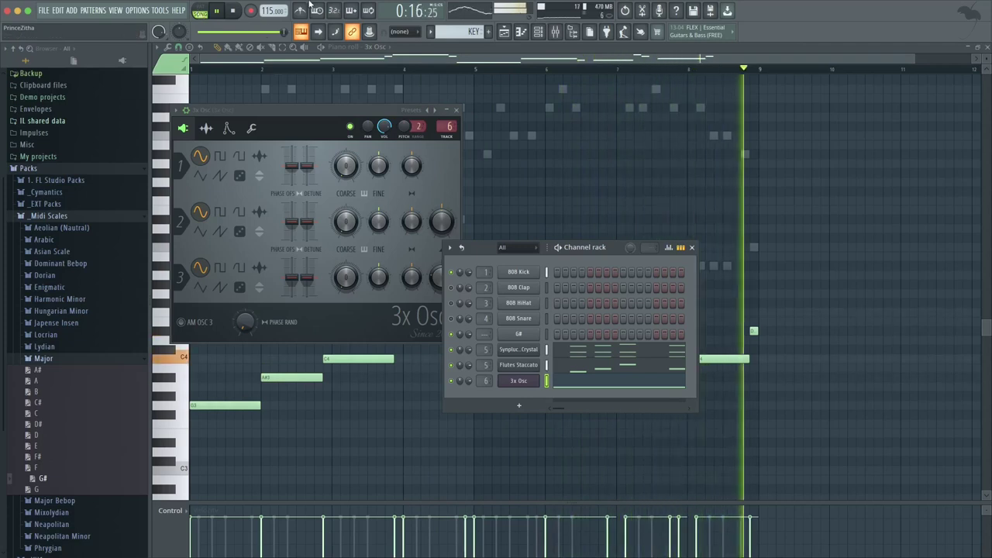
click(200, 14)
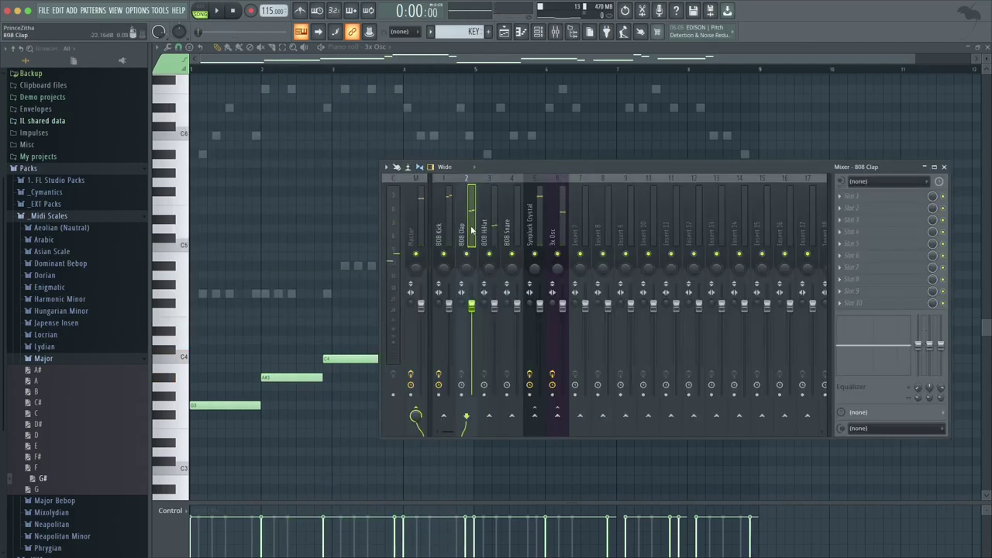
- Rename mixer insert 7 to DRUM REVERB with an orange color and load Fruity Reeverb 2 in its slot 1
right_click(581, 227)
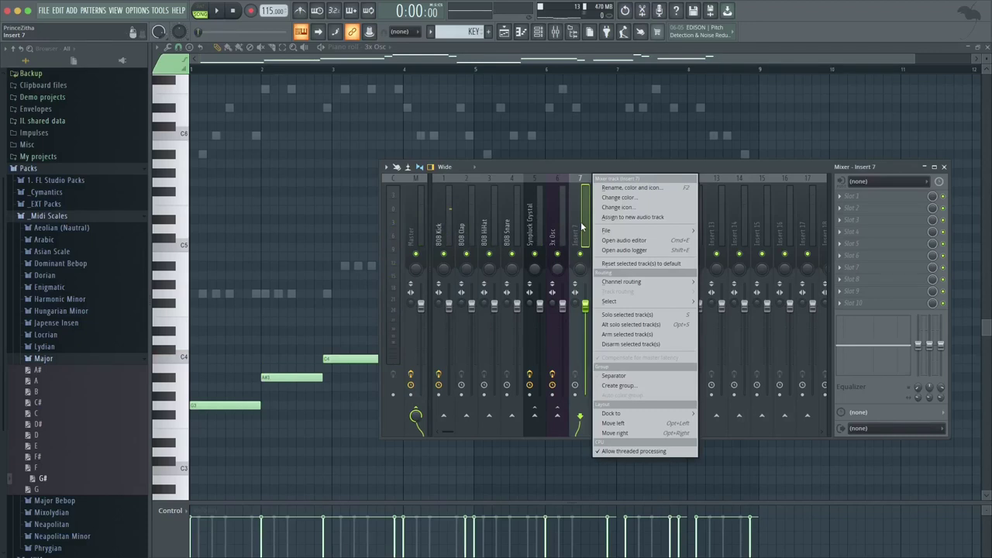
click(648, 189)
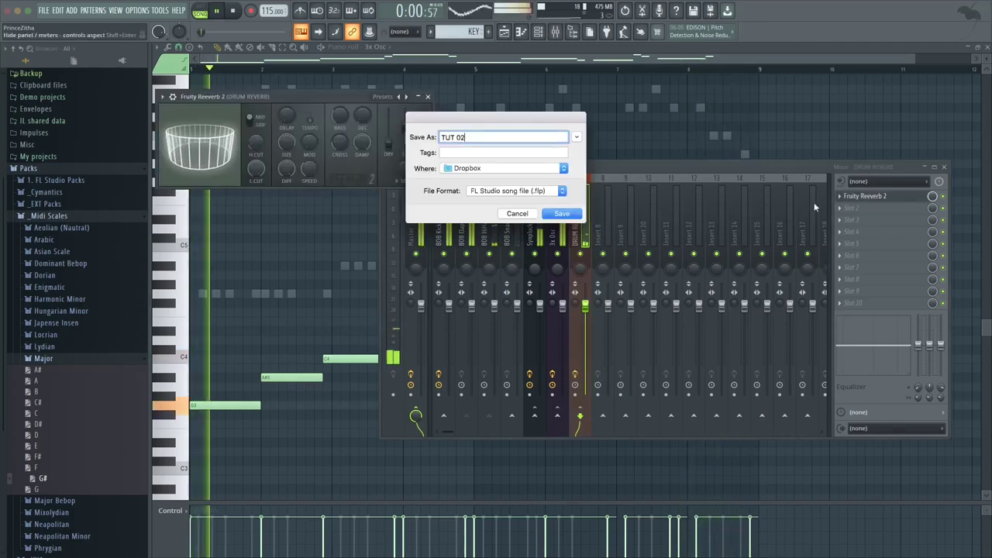
- Save the project as TUT 02 in the Dropbox folder and return to the playlist
click(577, 216)
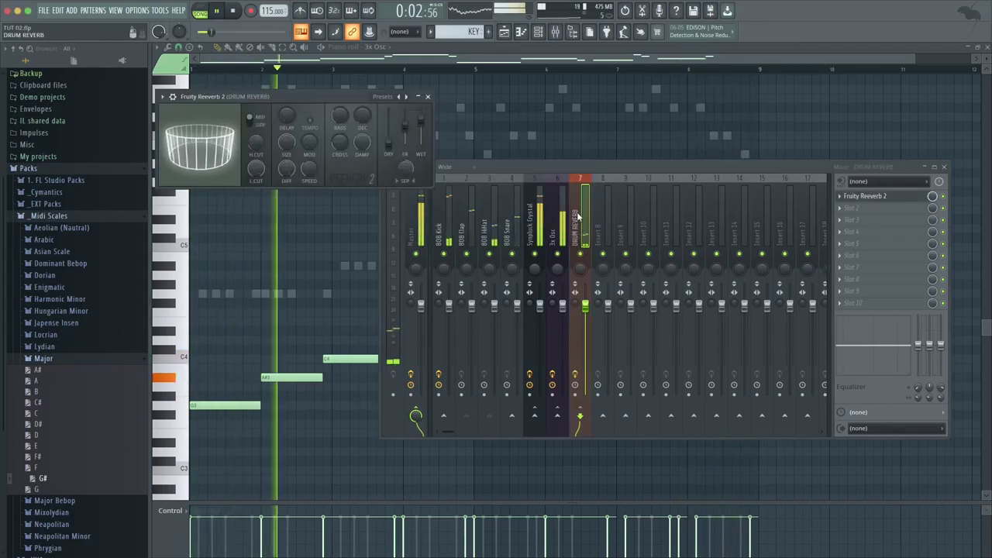
click(427, 97)
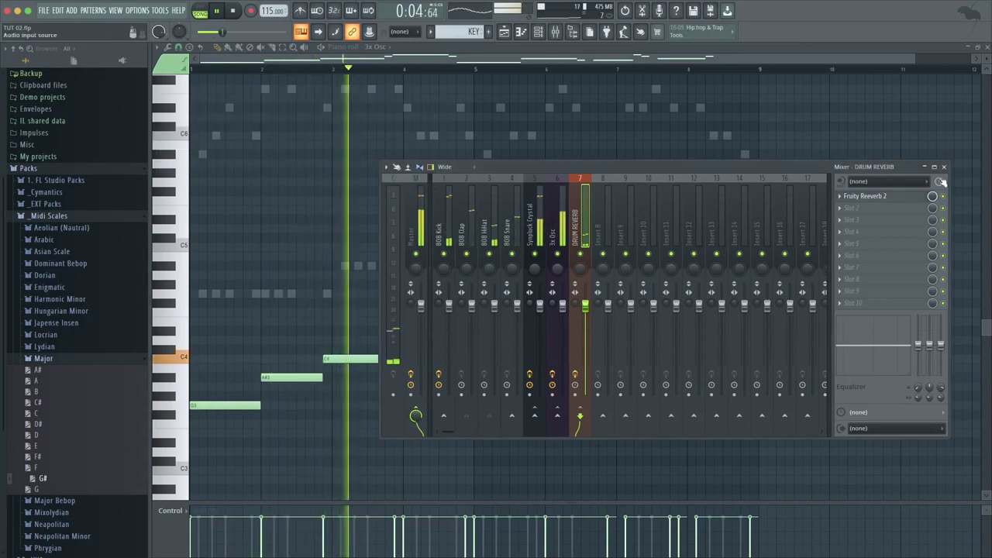
key(F9)
click(691, 247)
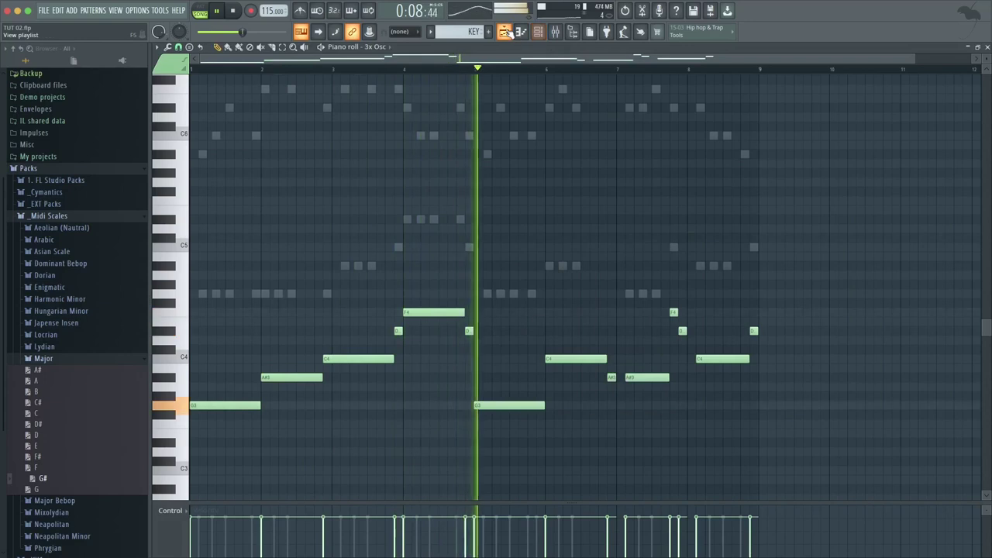
key(F5)
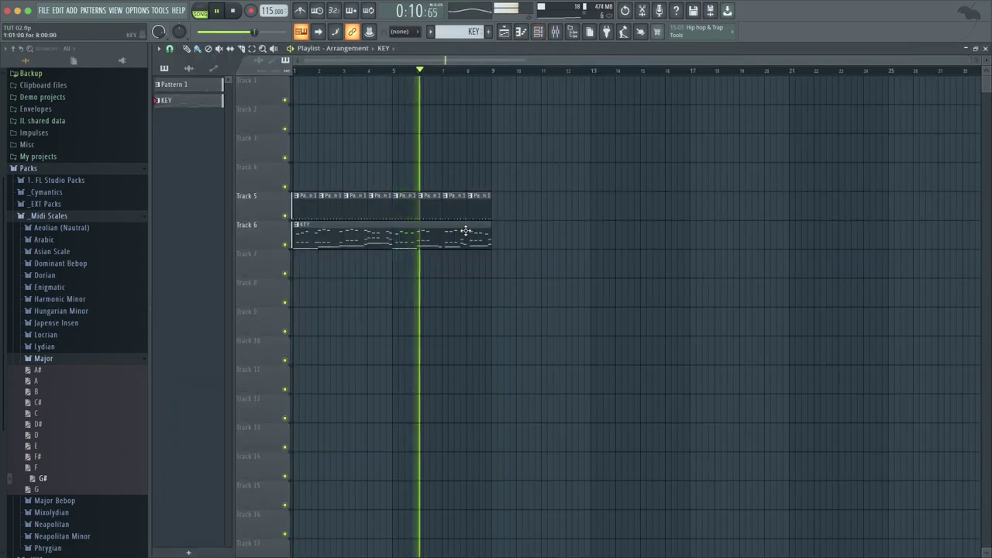
- Clone the Synpluck Crystal channel as a layer using the FLEX preset Synpluck Round with its Bite macro at maximum
click(539, 33)
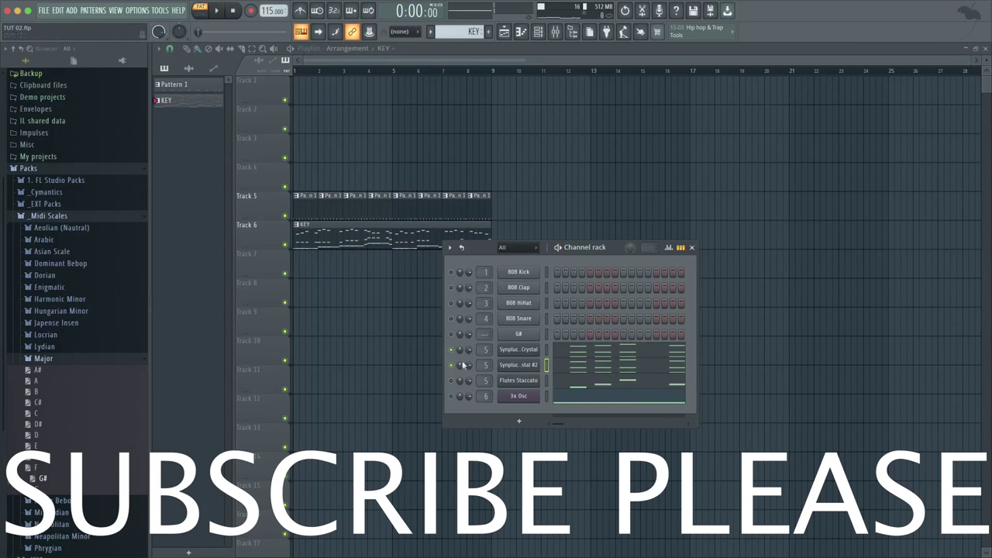
click(507, 367)
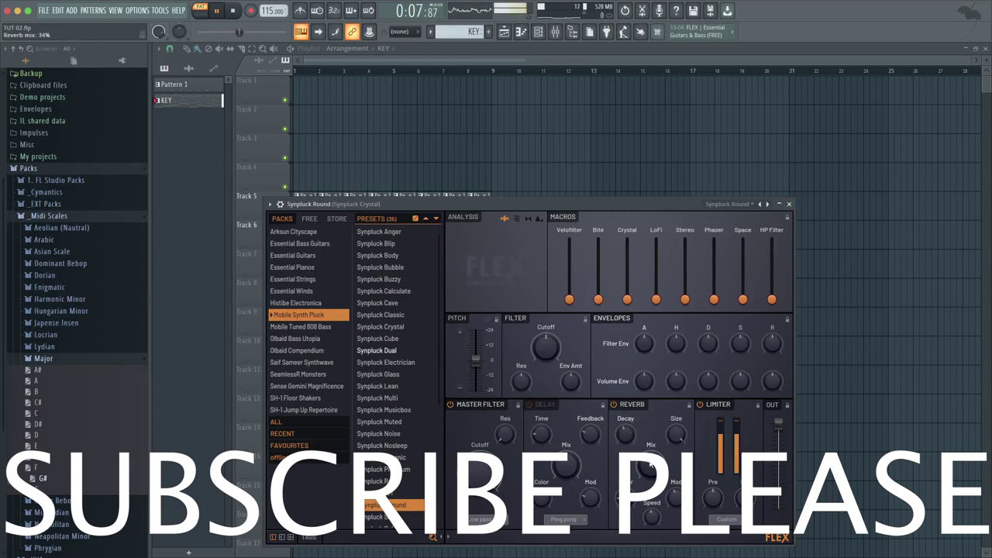
drag(598, 299, 598, 239)
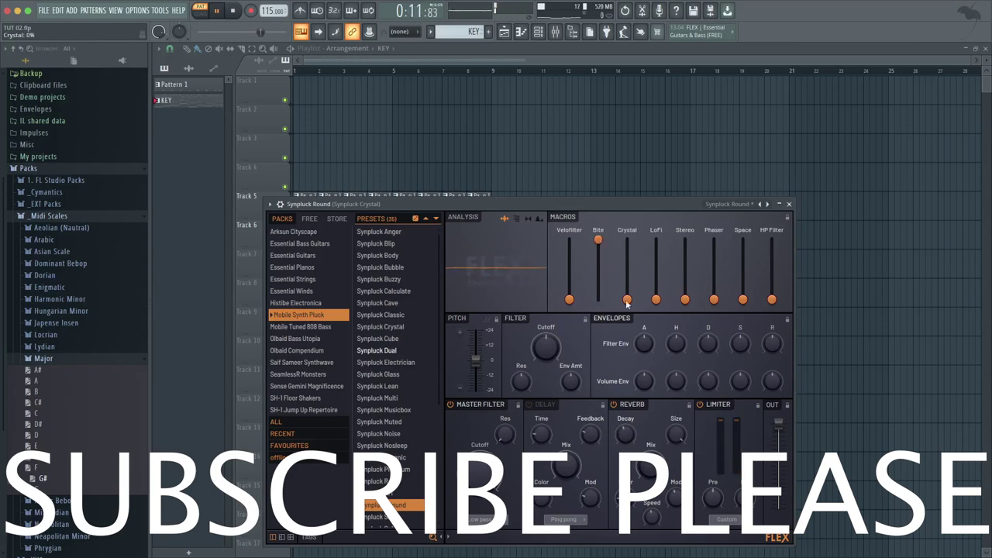